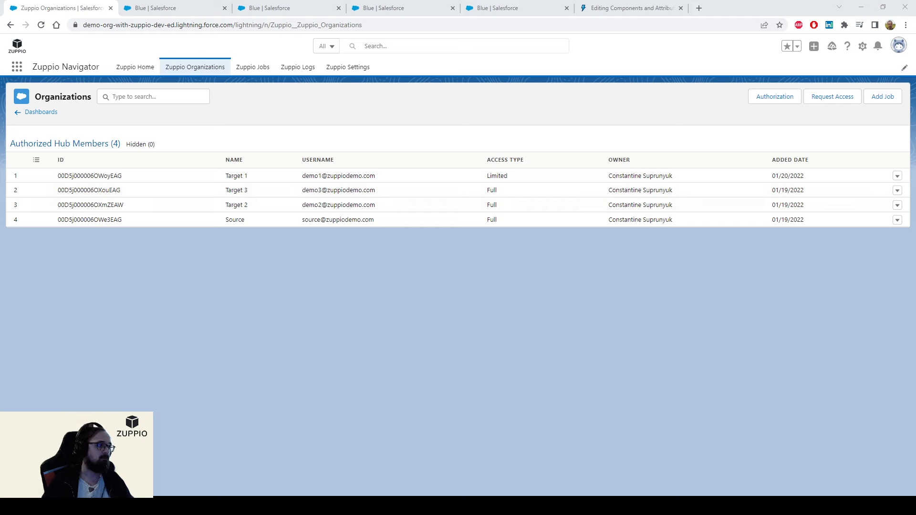
# Step: Review the authorized source and target orgs, then check the Blue object in each org's Object Manager
pyautogui.moveTo(225, 176); pyautogui.dragTo(252, 210)
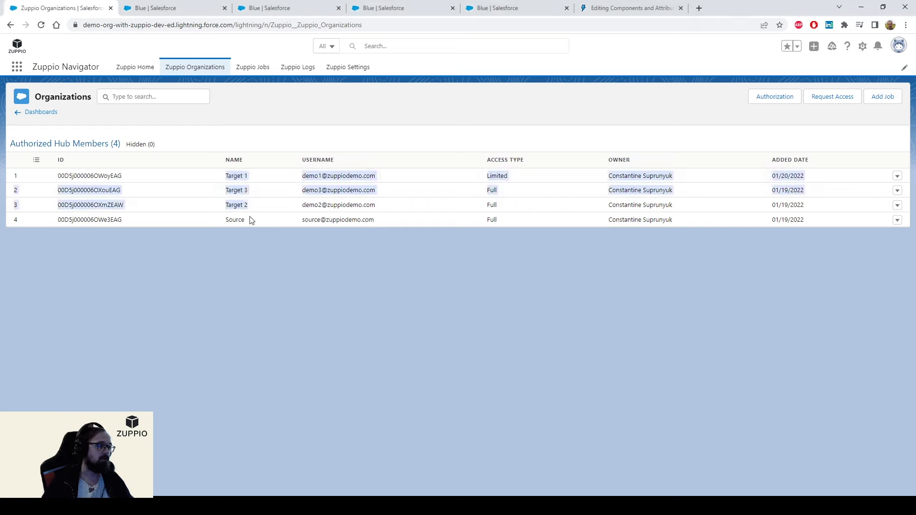
pyautogui.click(226, 223)
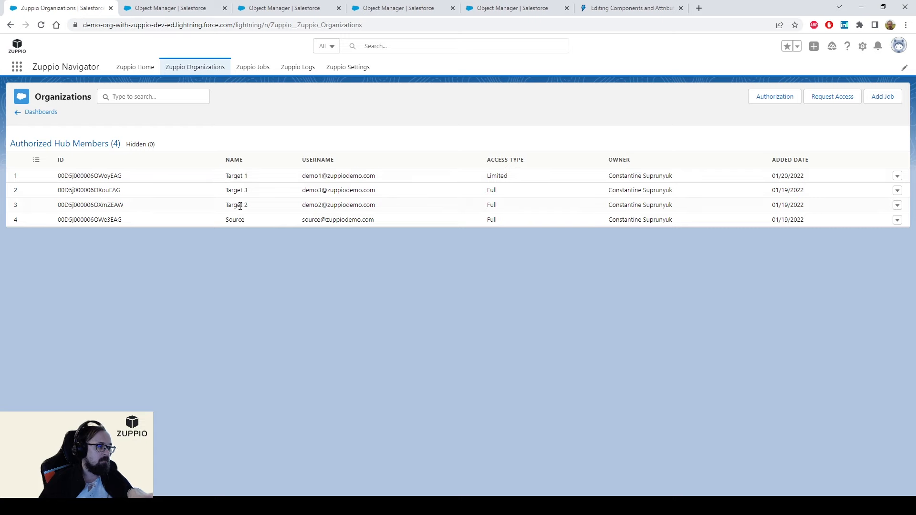
pyautogui.click(180, 7)
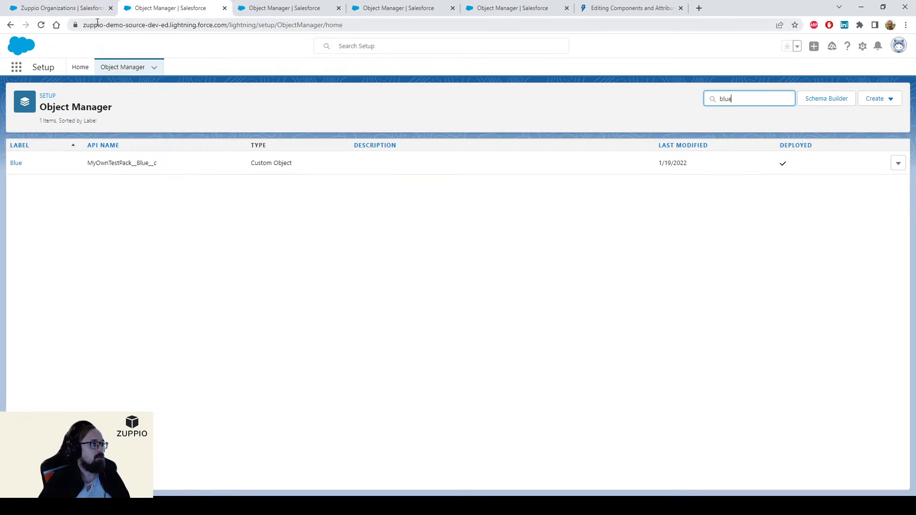
pyautogui.doubleClick(127, 24)
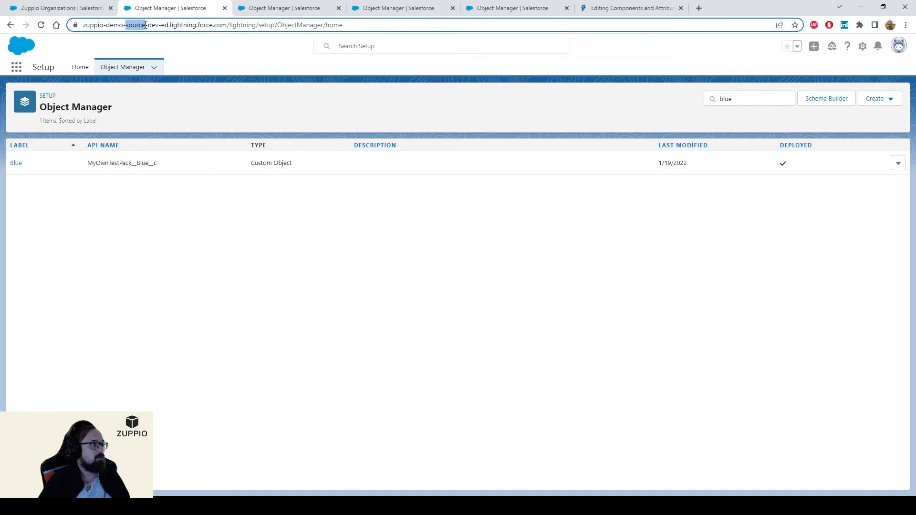
pyautogui.hotkey('ctrl', 'Tab')
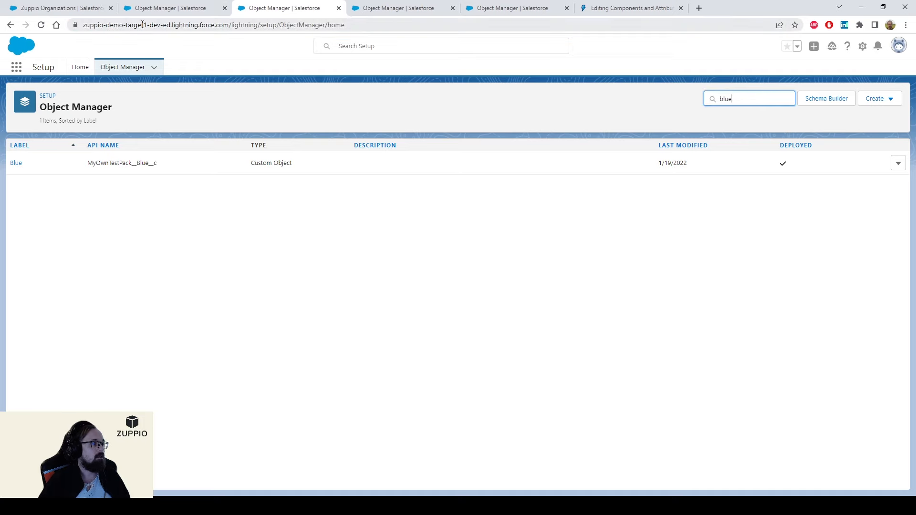
pyautogui.click(365, 10)
pyautogui.moveTo(115, 24); pyautogui.dragTo(152, 28)
pyautogui.hotkey('ctrl', 'Tab')
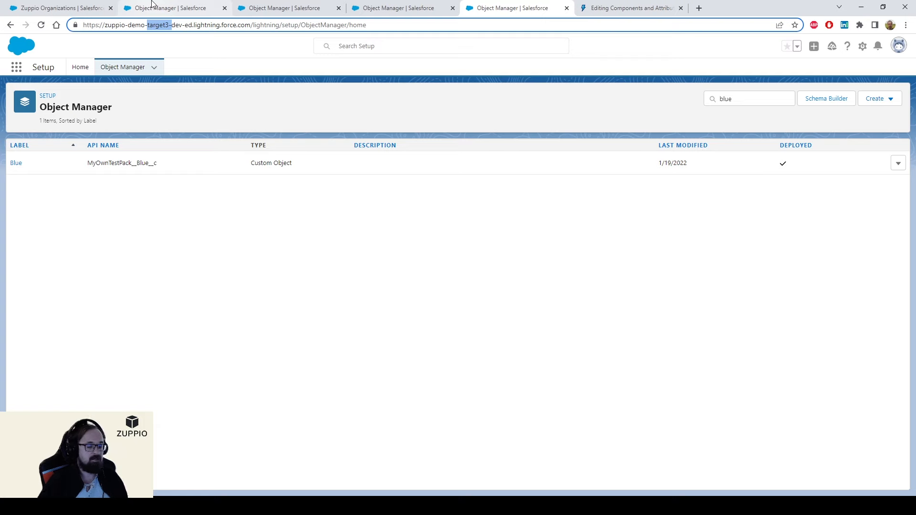
# Step: Open the Color Options picklist field of the Blue object (MyOwnTestPack__Blue__c) in the source org
pyautogui.click(152, 4)
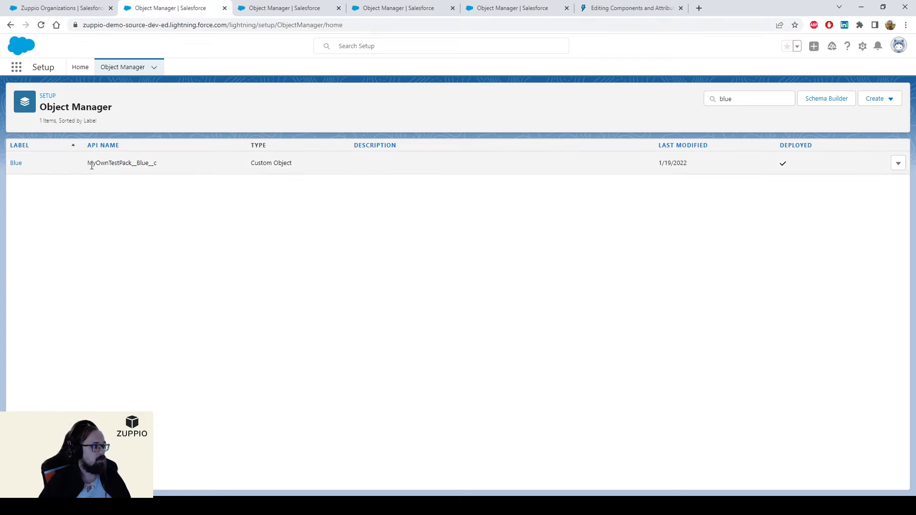
pyautogui.moveTo(87, 163); pyautogui.dragTo(162, 168)
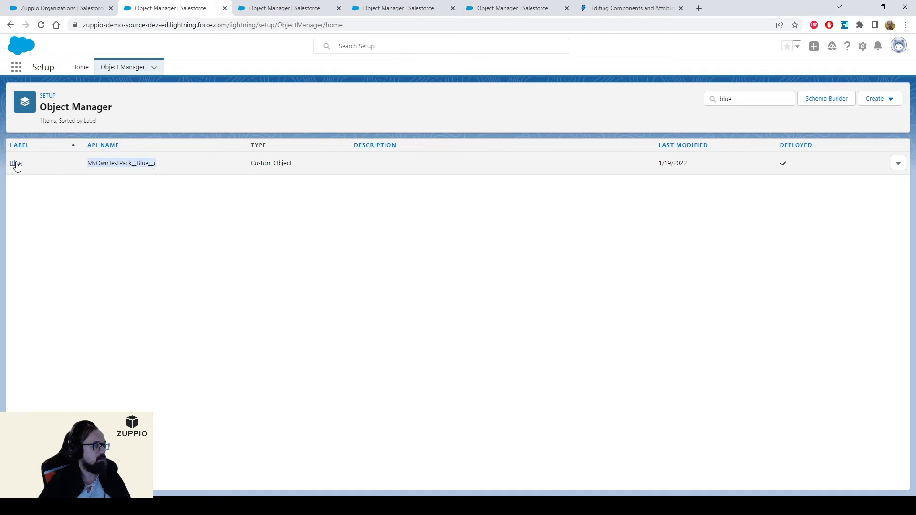
pyautogui.click(16, 164)
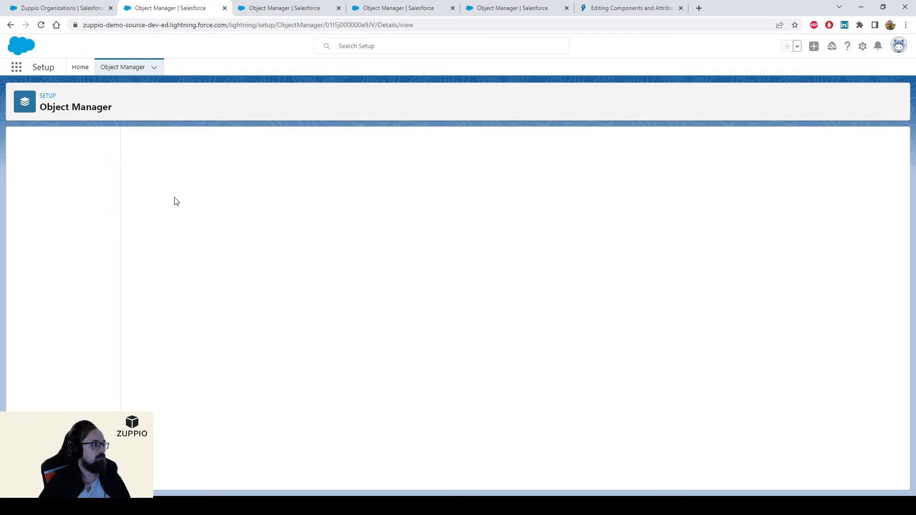
pyautogui.click(50, 162)
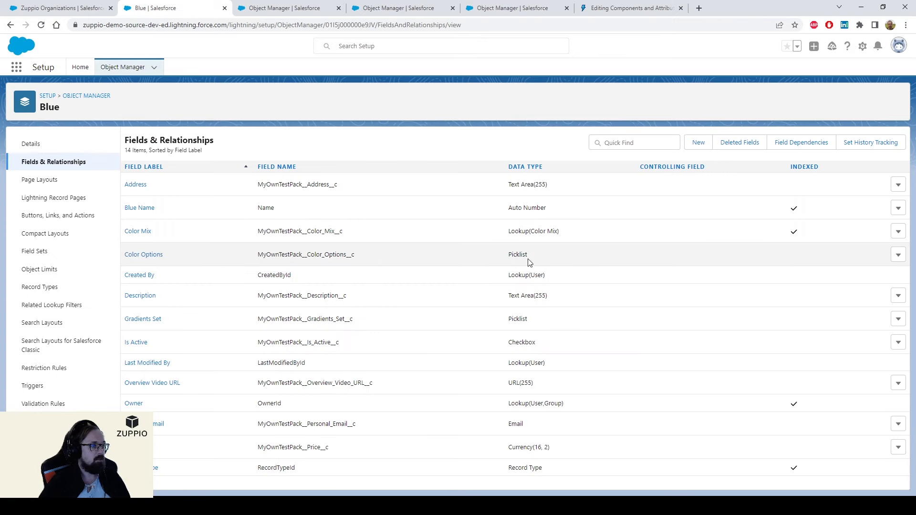
pyautogui.moveTo(523, 257)
pyautogui.mouseDown()
pyautogui.moveTo(504, 257)
pyautogui.moveTo(530, 255)
pyautogui.mouseUp()
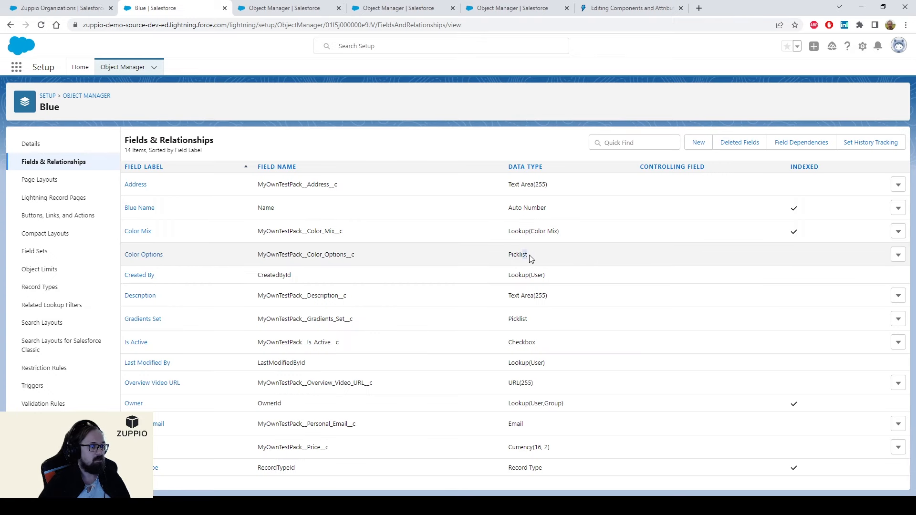
pyautogui.click(139, 255)
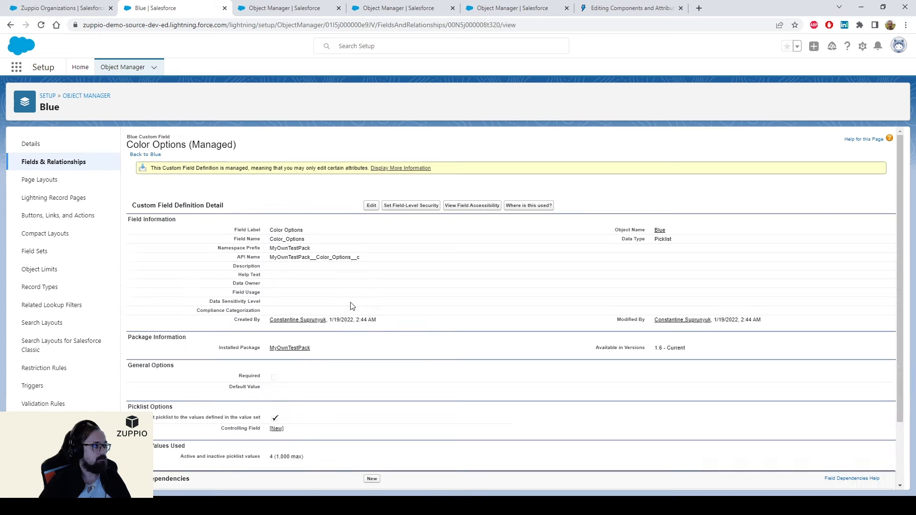
# Step: Add the picklist value "Zuppio Demo Test Value" to the Color Options field and save it
pyautogui.scroll(-3, 395, 338)
pyautogui.scroll(-2, 395, 338)
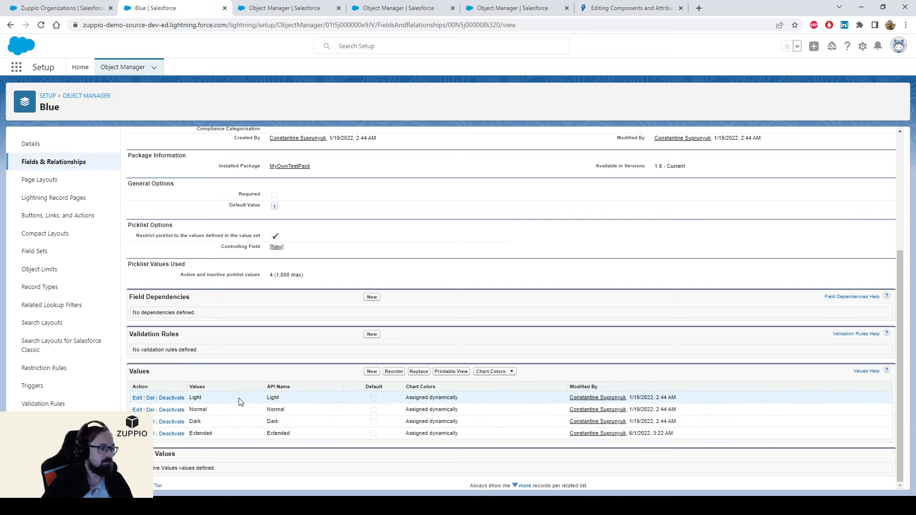
pyautogui.click(372, 371)
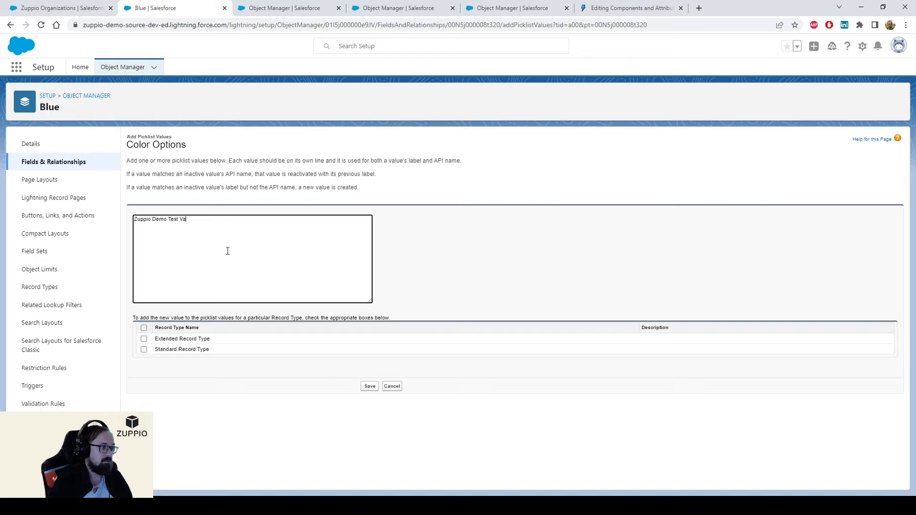
pyautogui.click(369, 387)
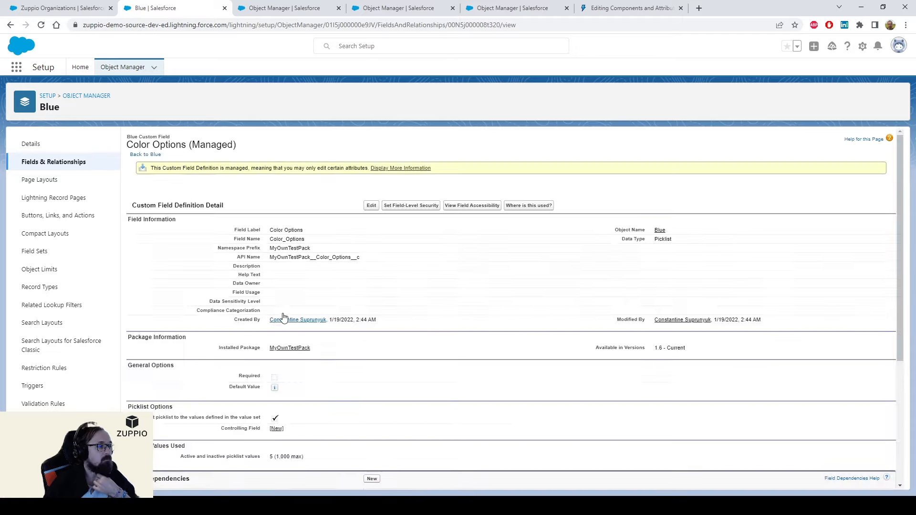
# Step: Check the source org's Color Options value list for the Zuppio Demo Test Value entry
pyautogui.scroll(-5, 285, 320)
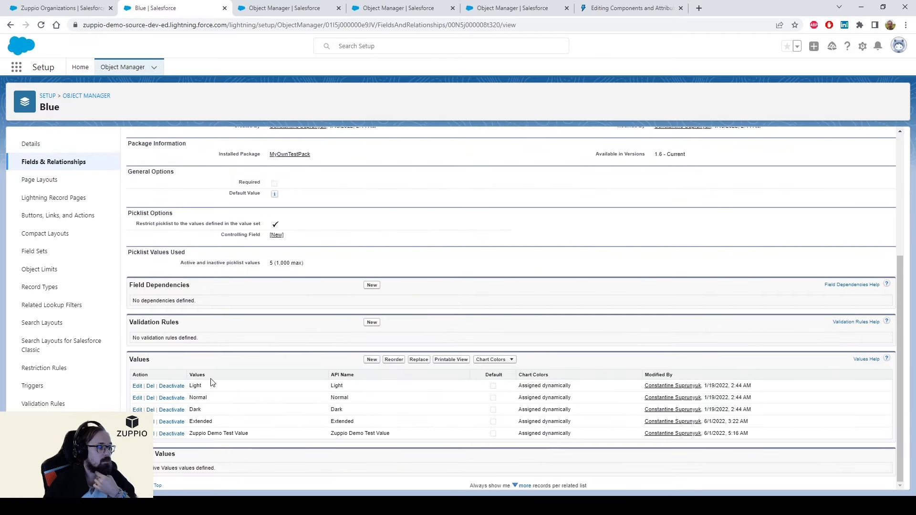
pyautogui.click(128, 26)
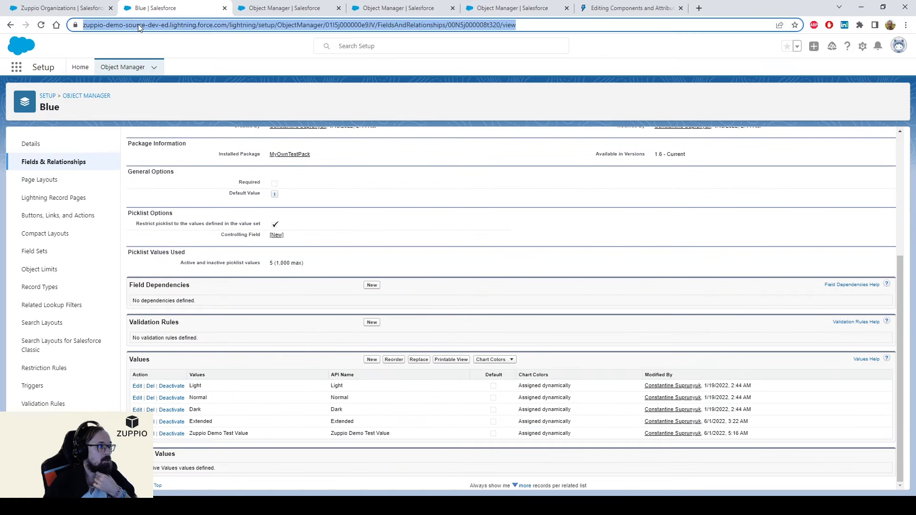
pyautogui.click(128, 25)
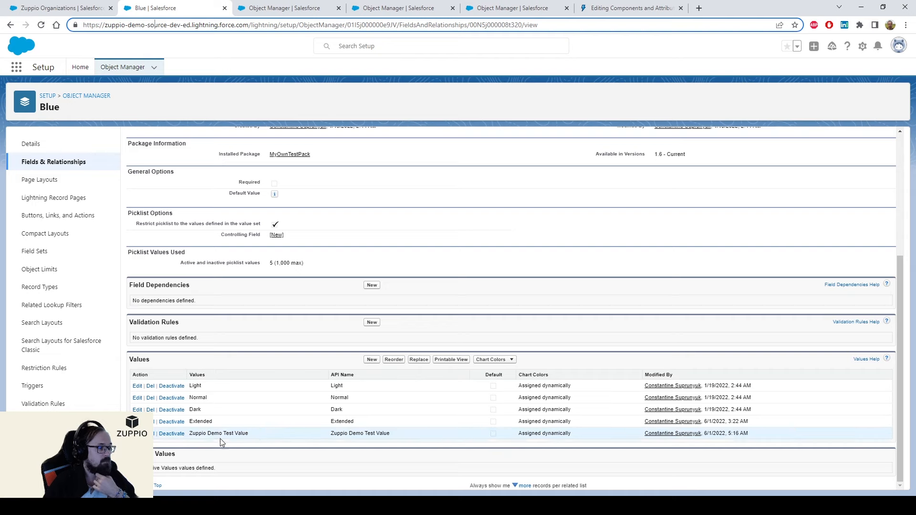
pyautogui.moveTo(188, 434); pyautogui.dragTo(256, 441)
pyautogui.click(253, 446)
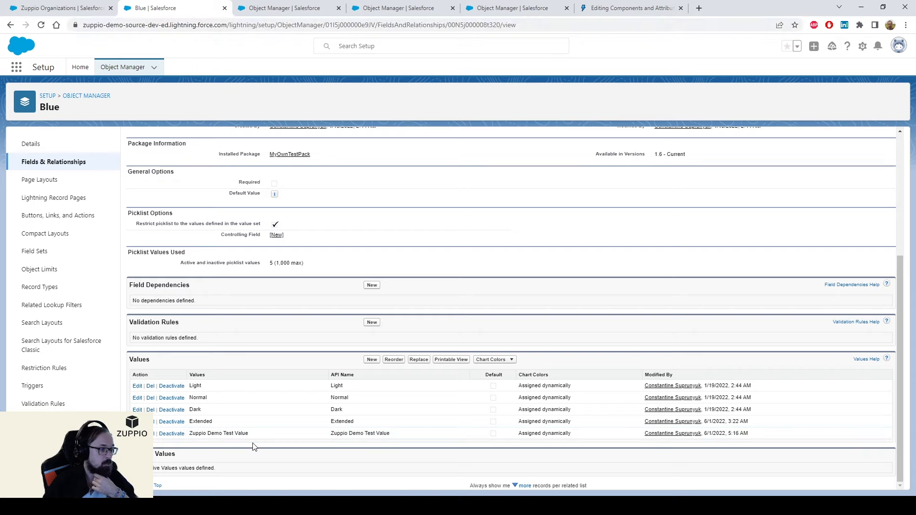
# Step: Examine the Color Options picklist values of the Blue object in the target1 org
pyautogui.click(294, 4)
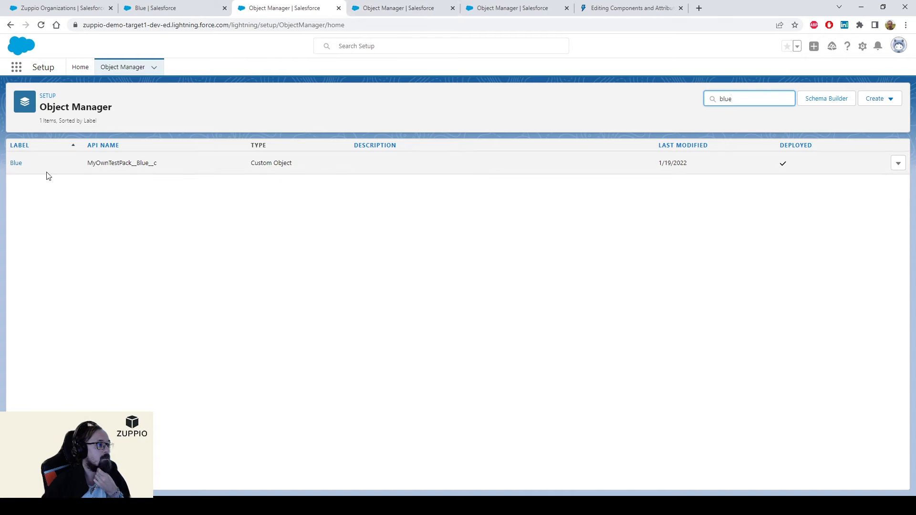
pyautogui.click(14, 163)
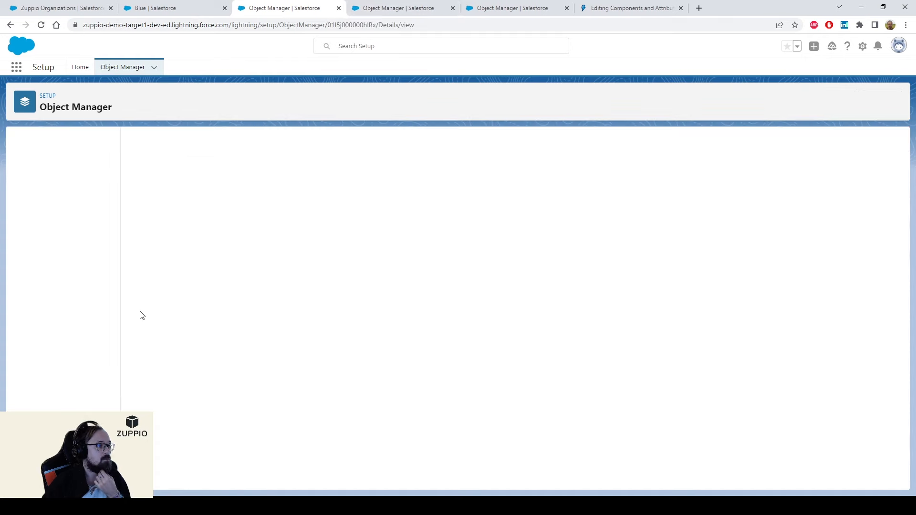
pyautogui.click(55, 163)
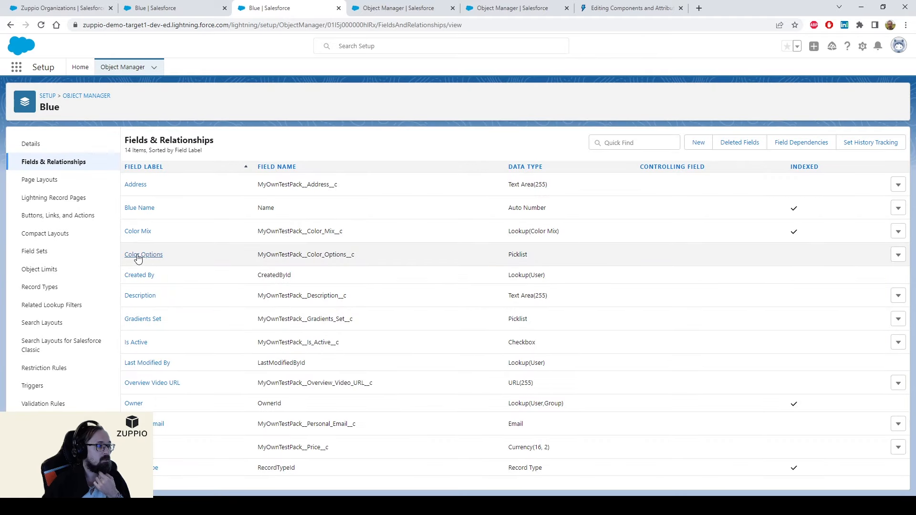
pyautogui.click(141, 255)
pyautogui.scroll(-4, 224, 313)
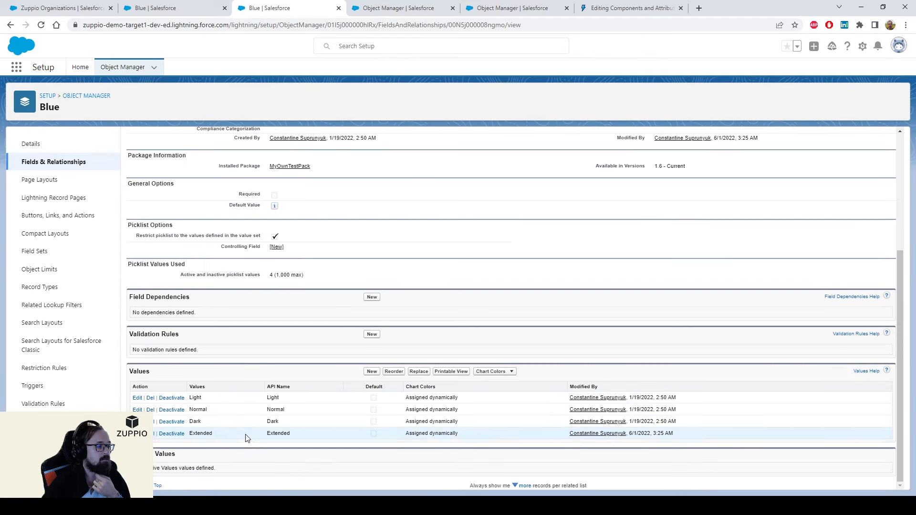
# Step: Examine the Color Options picklist values of the Blue object in the target2 org
pyautogui.click(395, 8)
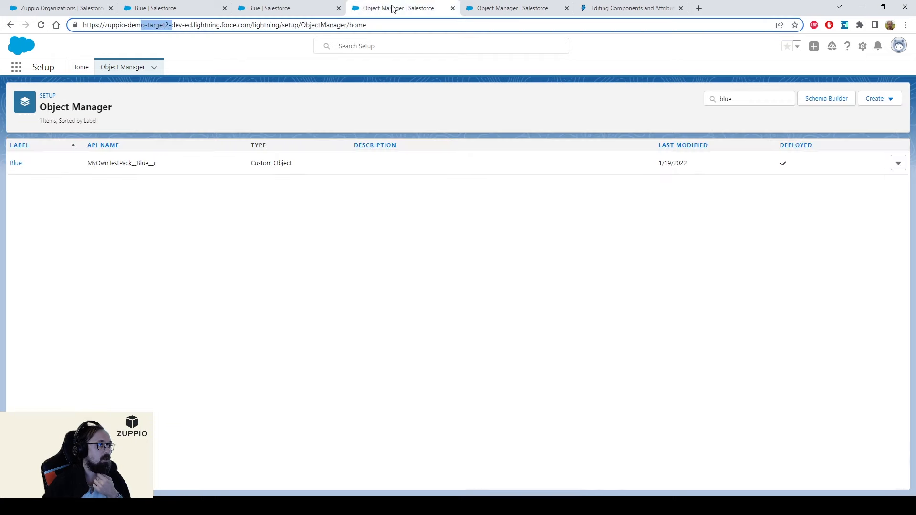
pyautogui.click(16, 164)
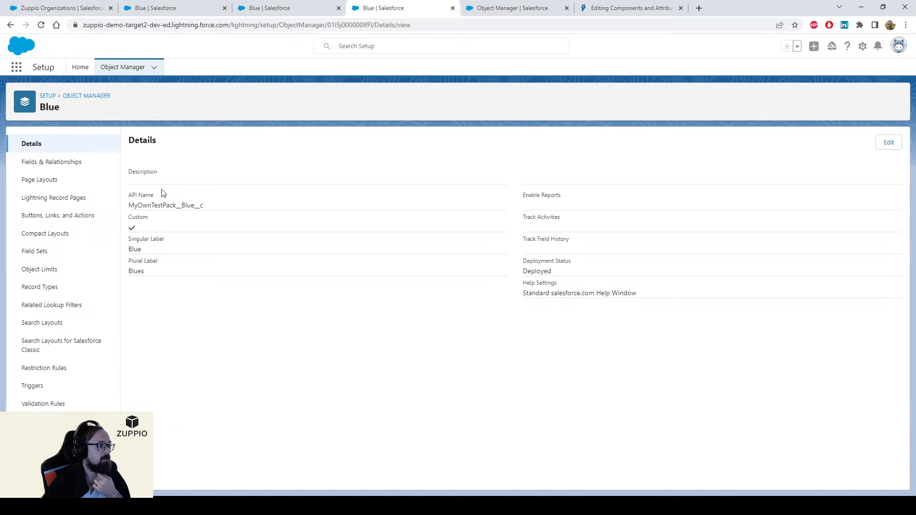
pyautogui.click(60, 162)
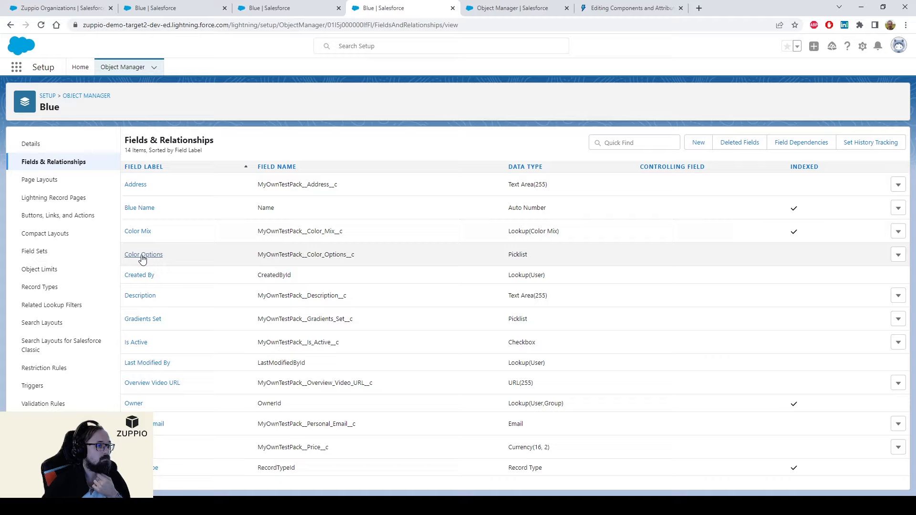
pyautogui.click(141, 259)
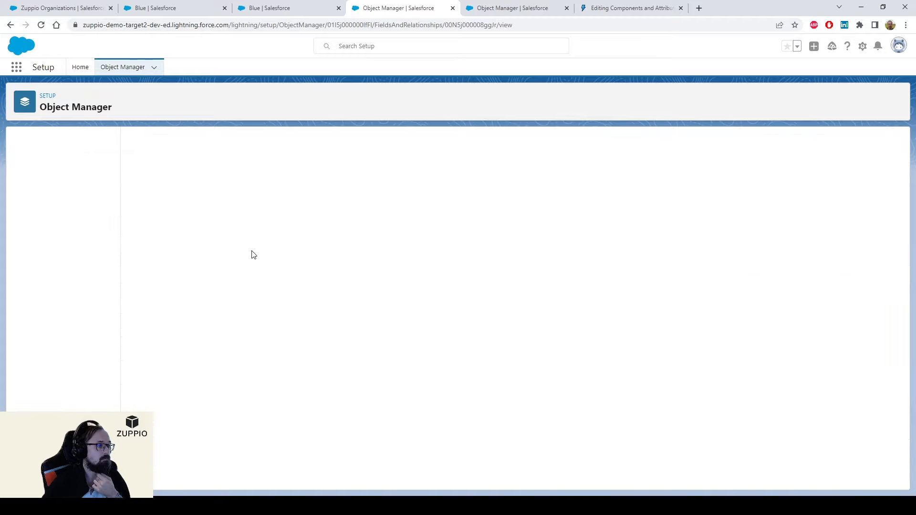
pyautogui.scroll(-5, 258, 306)
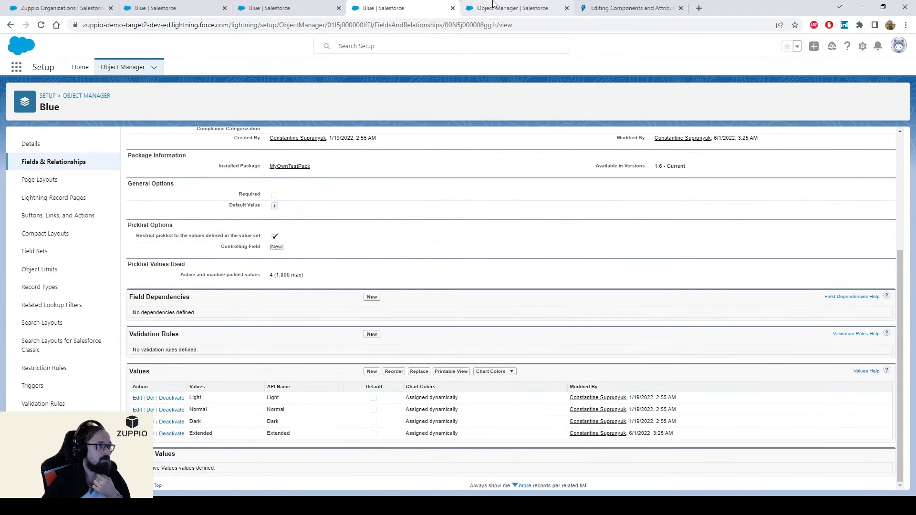
# Step: Examine the Color Options picklist values of the Blue object in the target3 org
pyautogui.click(512, 8)
pyautogui.click(16, 163)
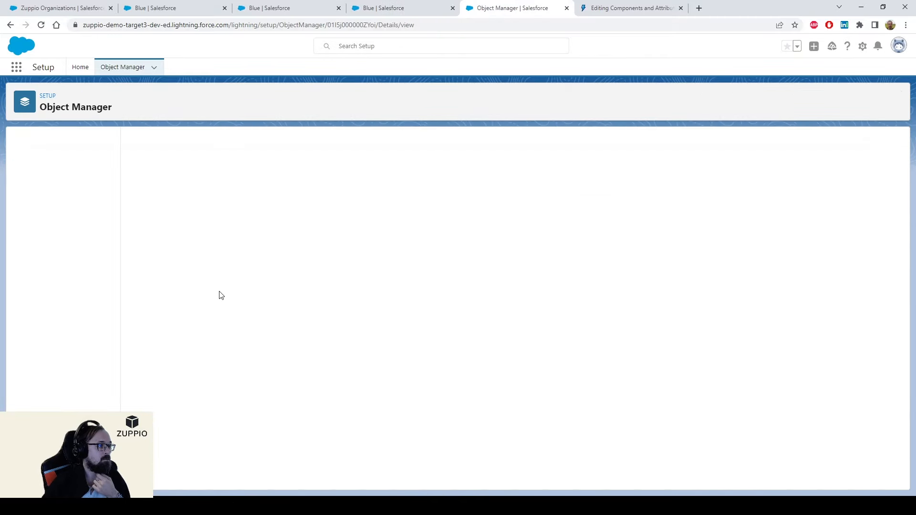
pyautogui.click(53, 162)
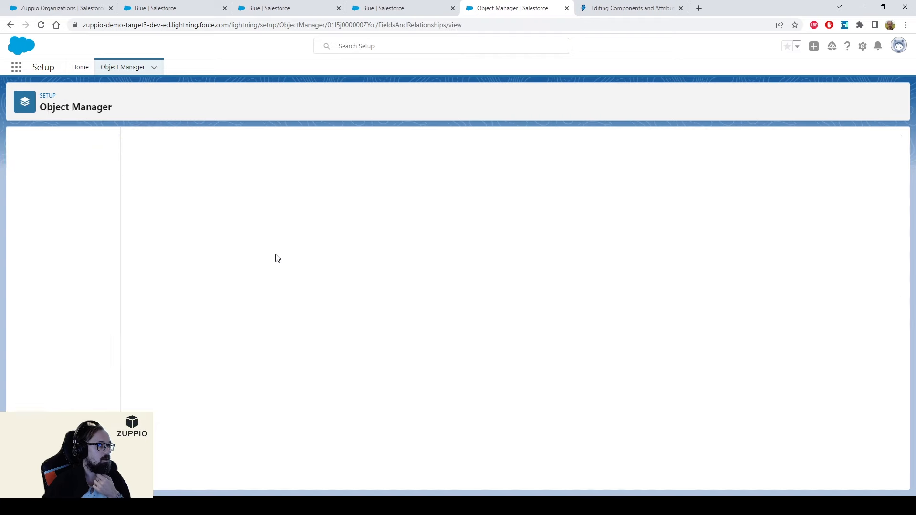
pyautogui.click(153, 259)
pyautogui.scroll(-5, 287, 406)
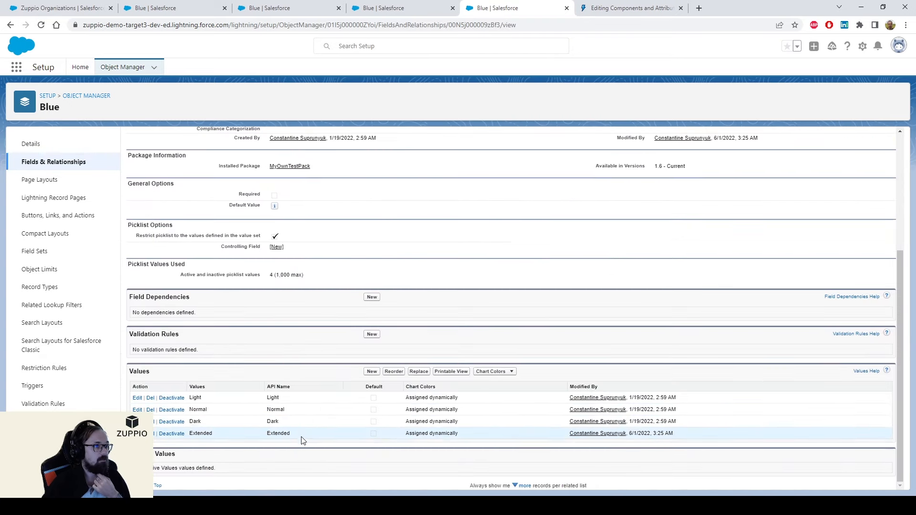
# Step: Compare the Color Options values across the source and three target orgs, then return to Zuppio Organizations
pyautogui.click(164, 6)
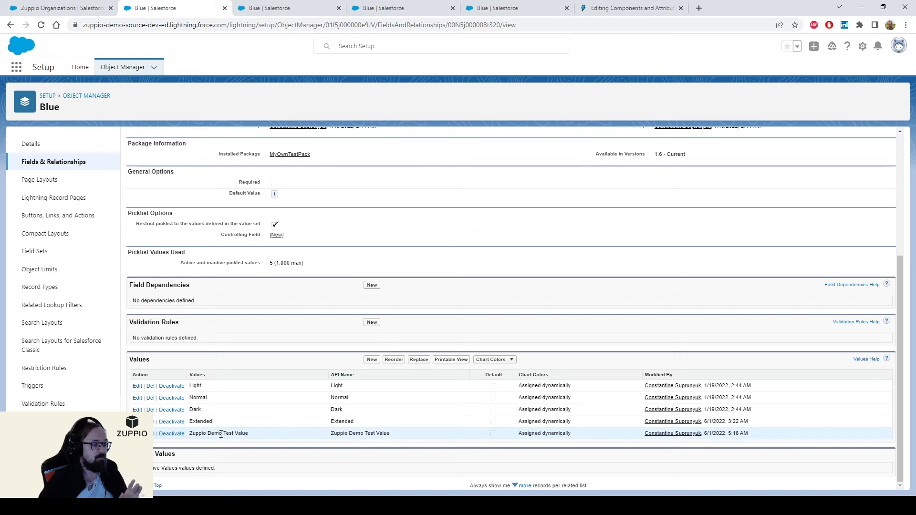
pyautogui.click(258, 5)
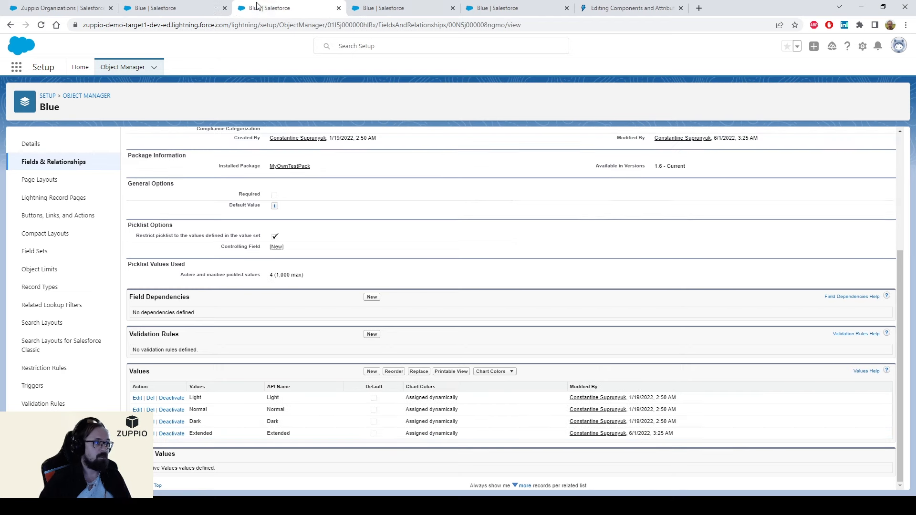
pyautogui.click(387, 4)
pyautogui.click(505, 4)
pyautogui.click(406, 6)
pyautogui.click(298, 6)
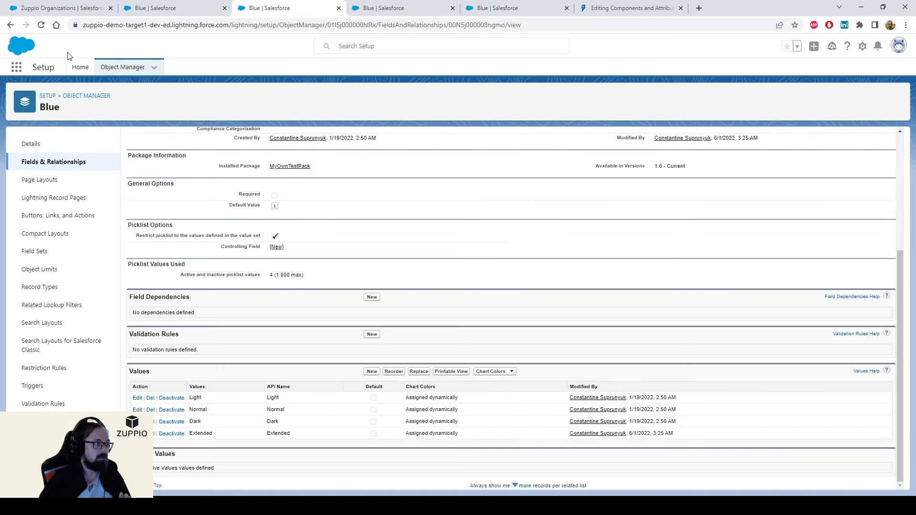
pyautogui.click(38, 5)
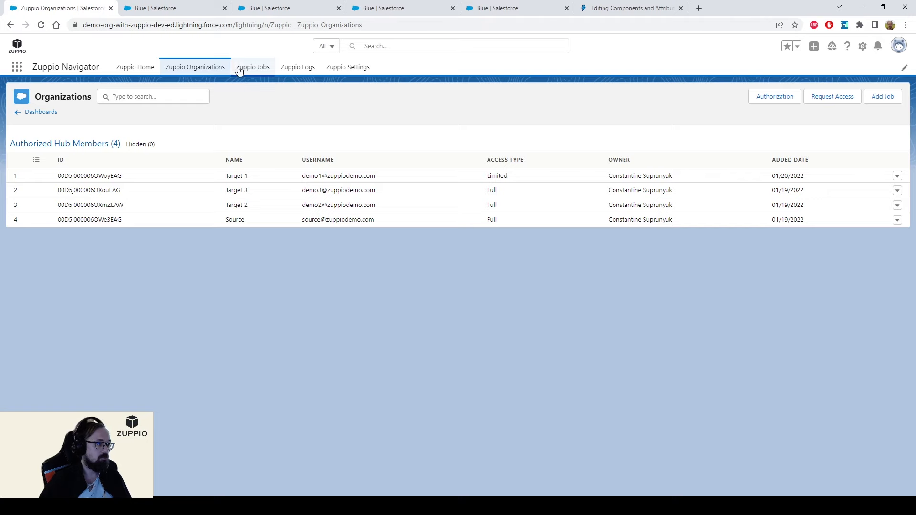
# Step: Start a new Zuppio job named "Zuppio Picklist Demo"
pyautogui.click(256, 69)
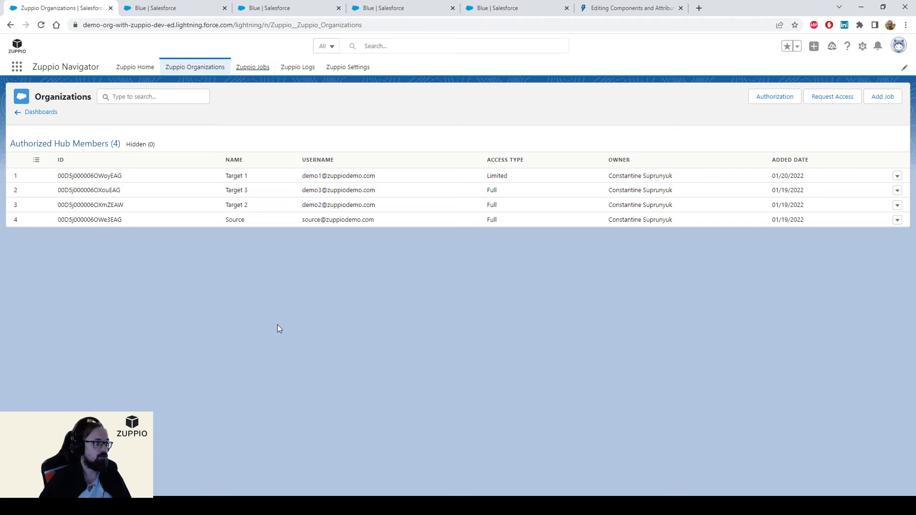
pyautogui.click(822, 97)
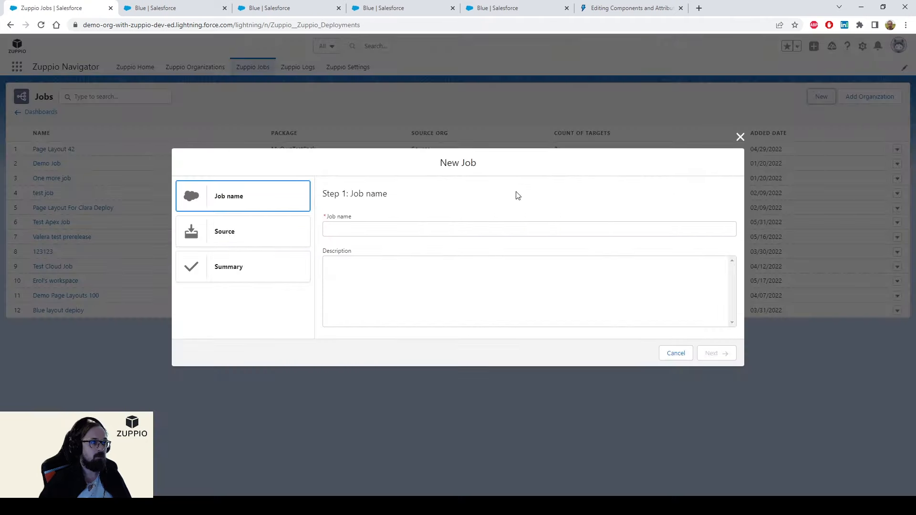
pyautogui.click(331, 226)
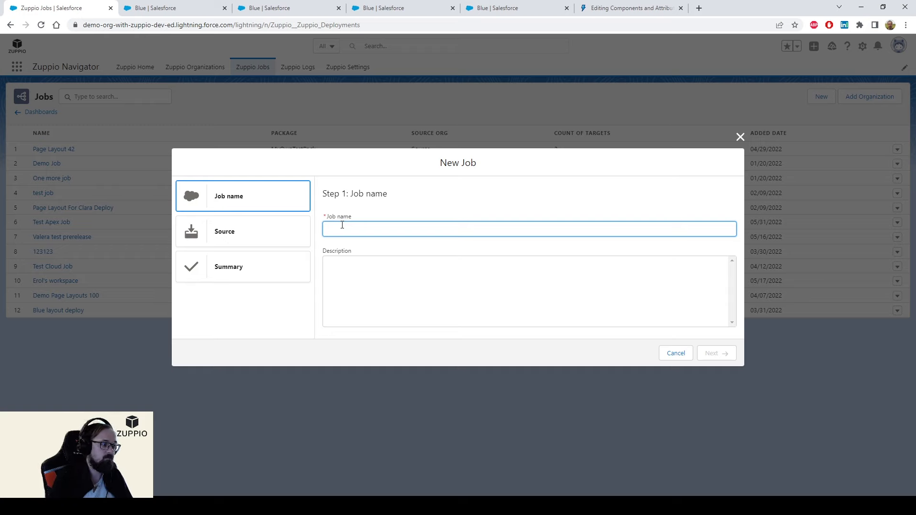
pyautogui.write('Zuppio Picklist D')
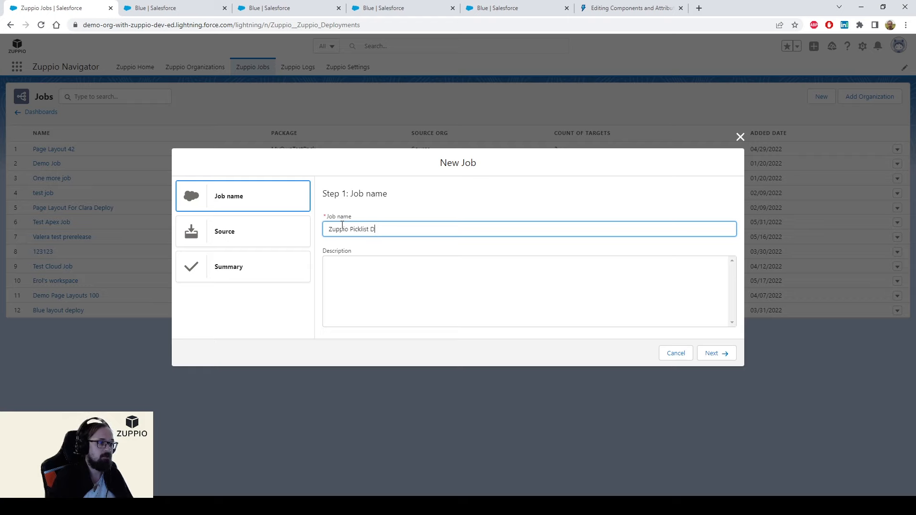
pyautogui.write('emo')
pyautogui.click(710, 353)
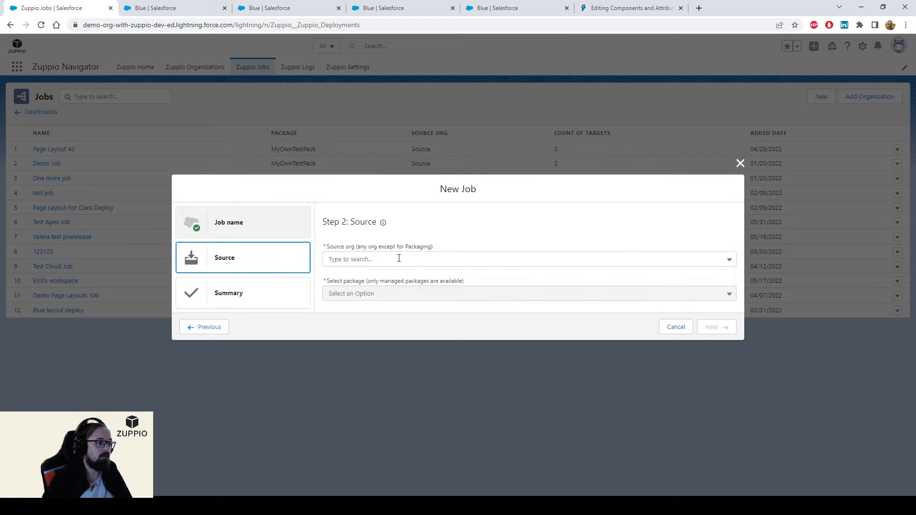
# Step: Select Source as the job's source org and MyOwnTestPack v.1.6.0.1 as its package, and create the job
pyautogui.click(481, 260)
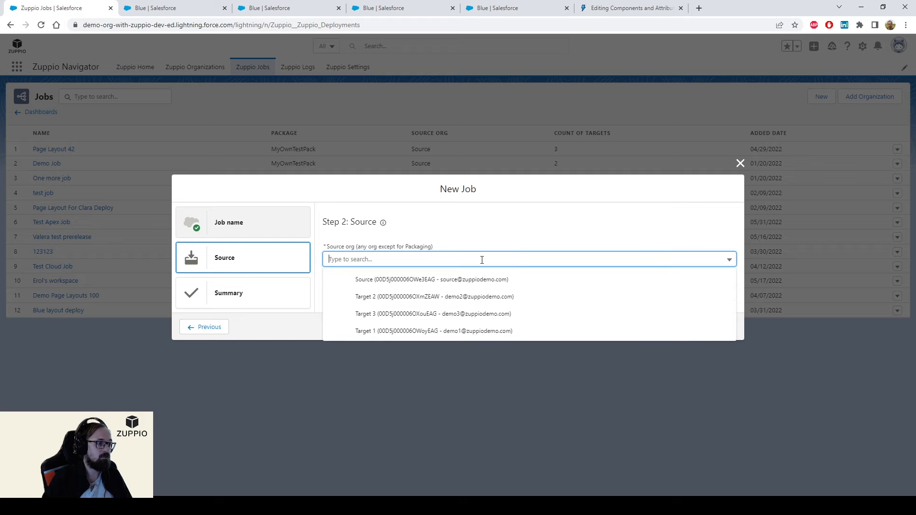
pyautogui.moveTo(356, 247); pyautogui.dragTo(404, 249)
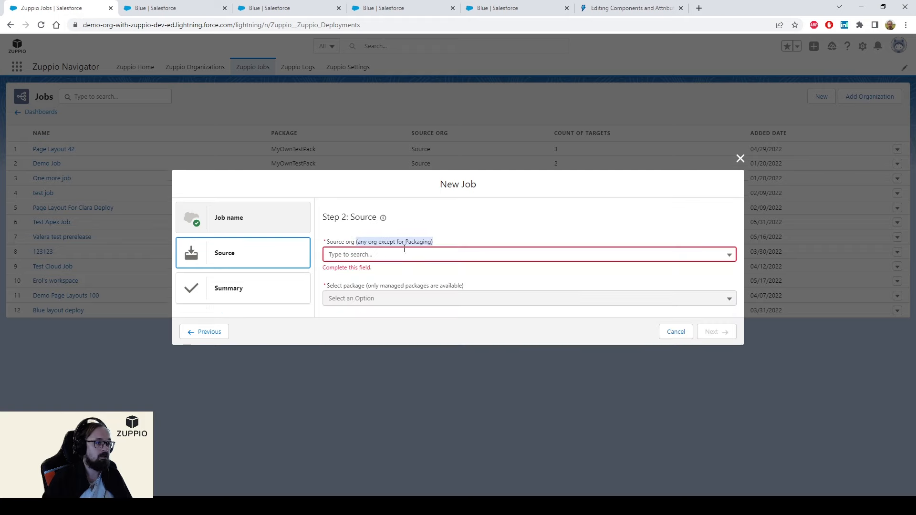
pyautogui.click(458, 256)
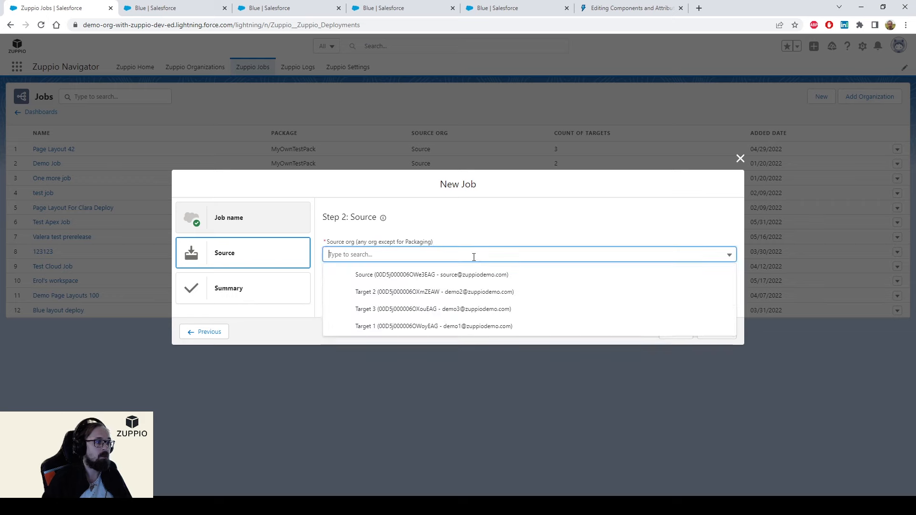
pyautogui.click(513, 278)
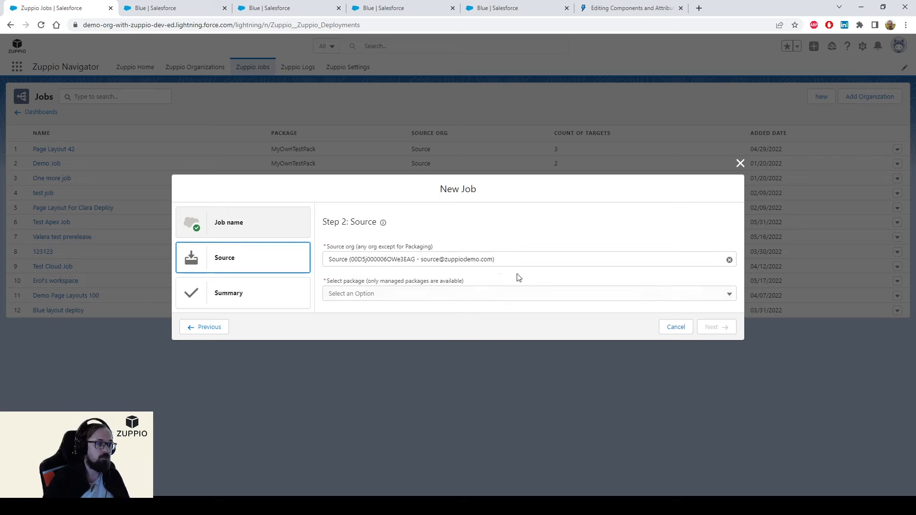
pyautogui.click(479, 294)
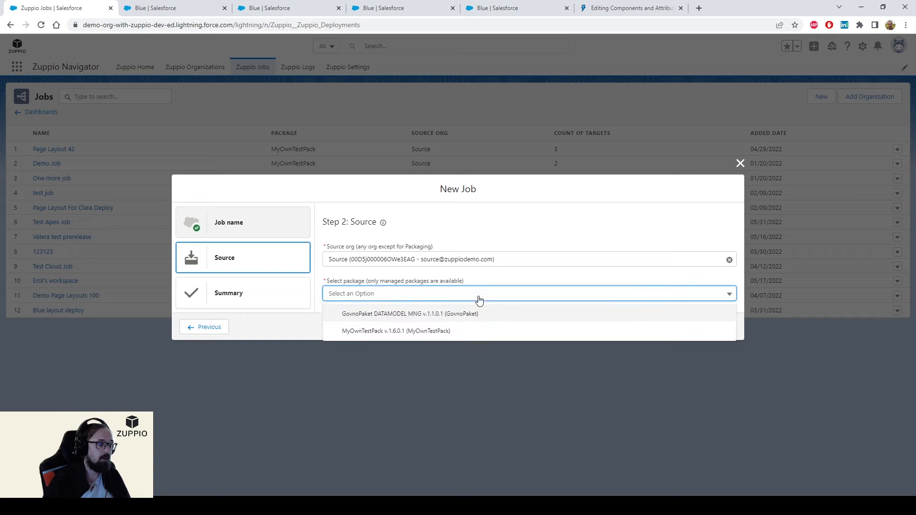
pyautogui.click(431, 334)
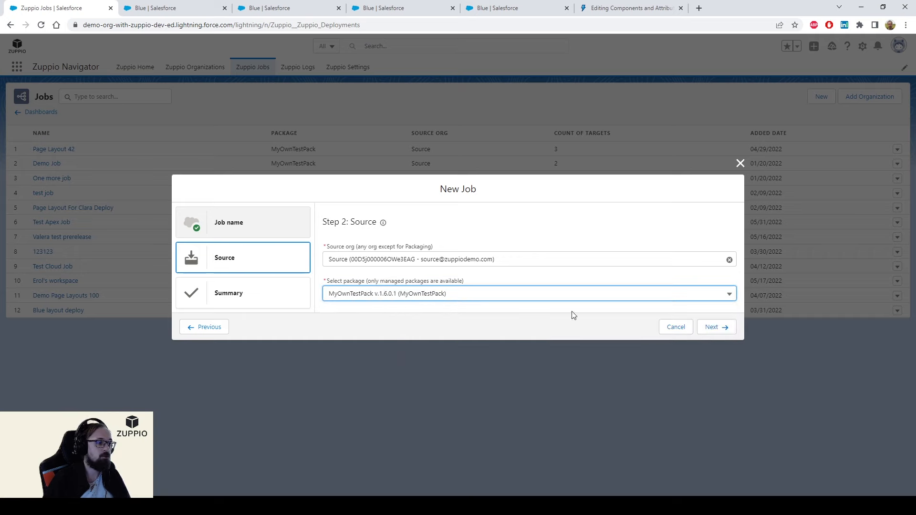
pyautogui.click(702, 328)
pyautogui.click(706, 330)
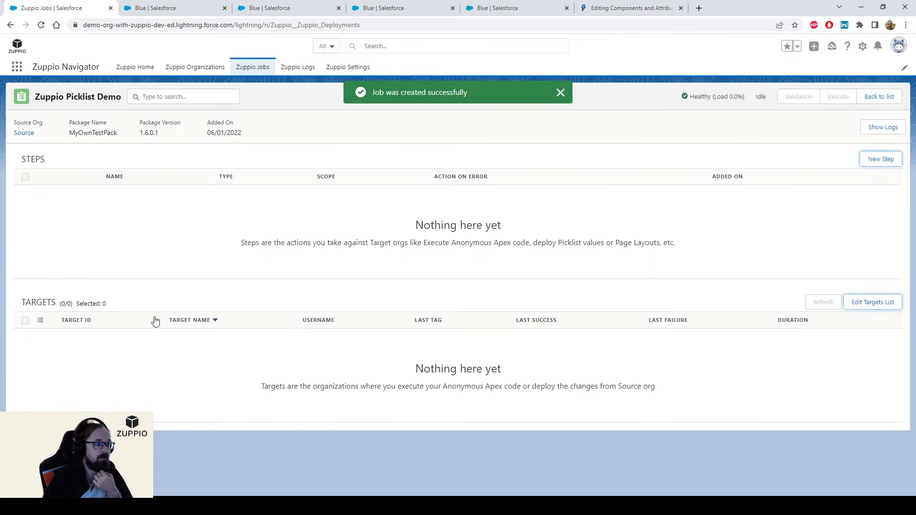
# Step: Add Target 1, Target 2 and Target 3 to the job's targets list and save it
pyautogui.click(880, 304)
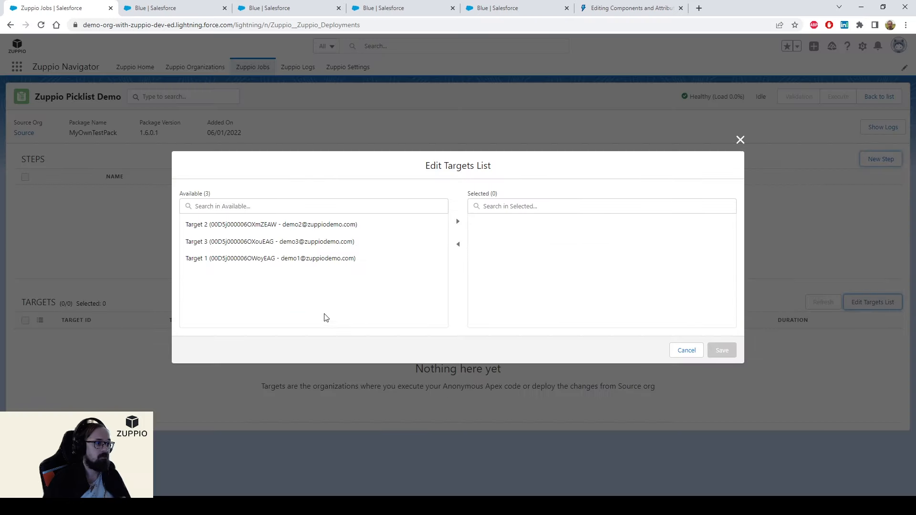
pyautogui.click(258, 224)
pyautogui.keyDown('shift'); pyautogui.click(287, 258); pyautogui.keyUp('shift')
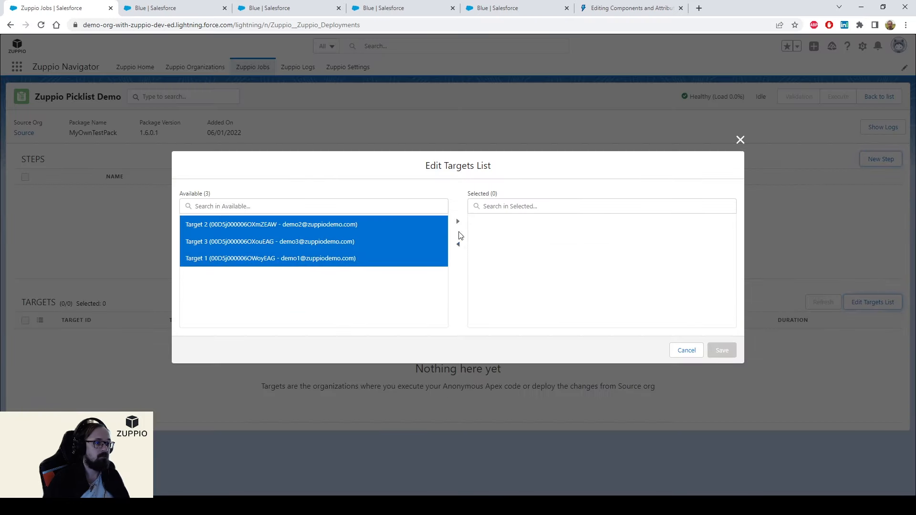
pyautogui.click(457, 222)
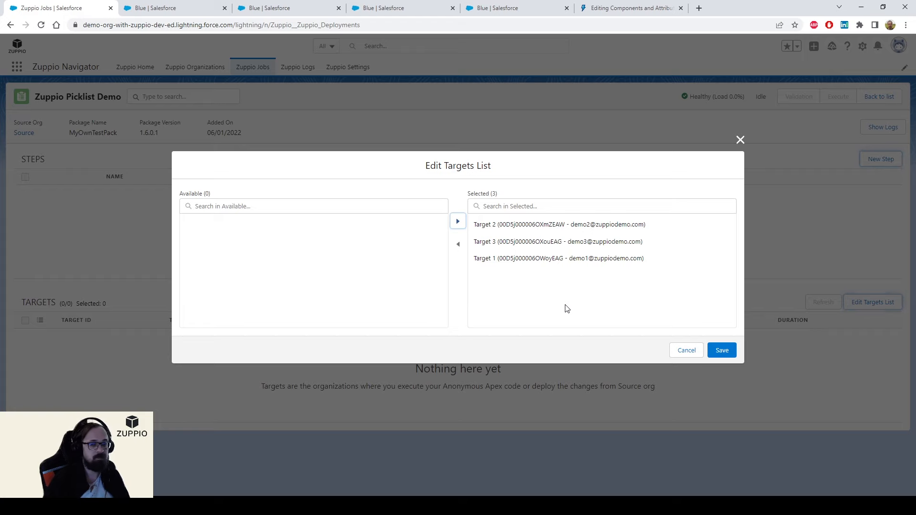
pyautogui.click(722, 354)
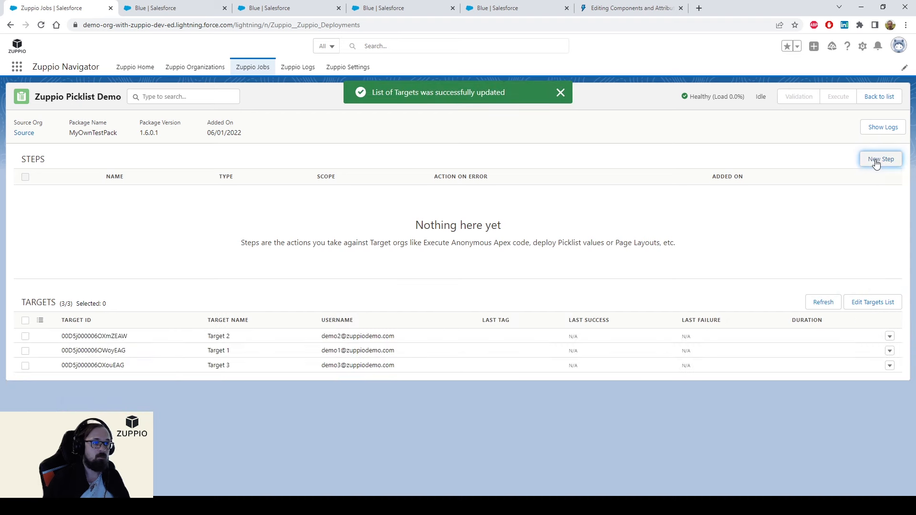
# Step: Start a new job step named "Picklist Step" with the step type Picklist values
pyautogui.click(878, 161)
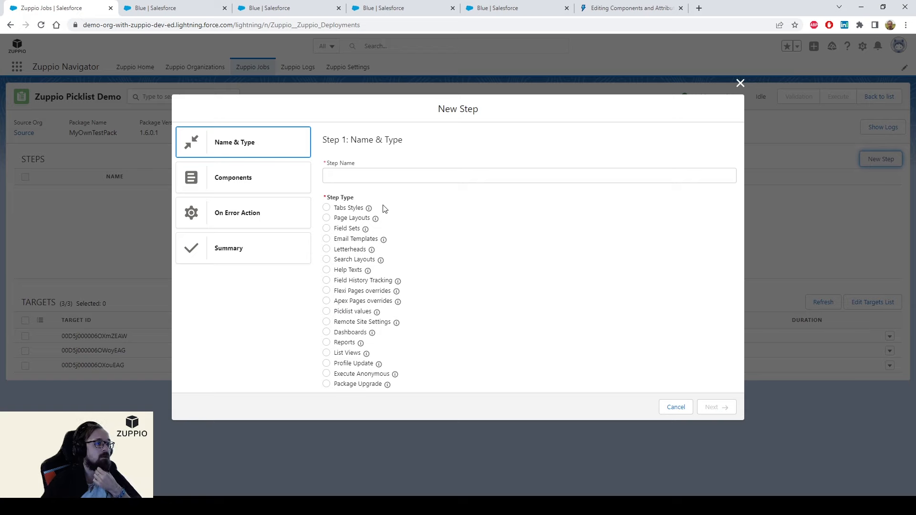
pyautogui.moveTo(370, 210)
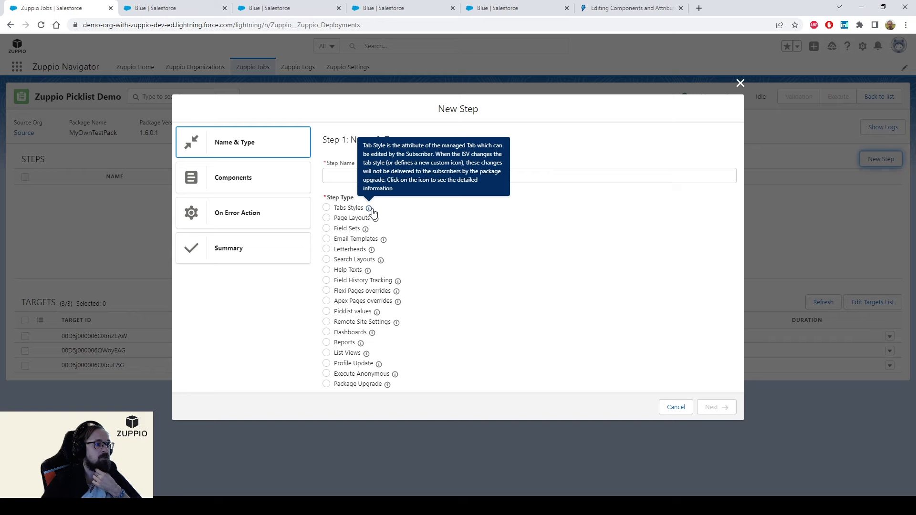
pyautogui.moveTo(384, 241)
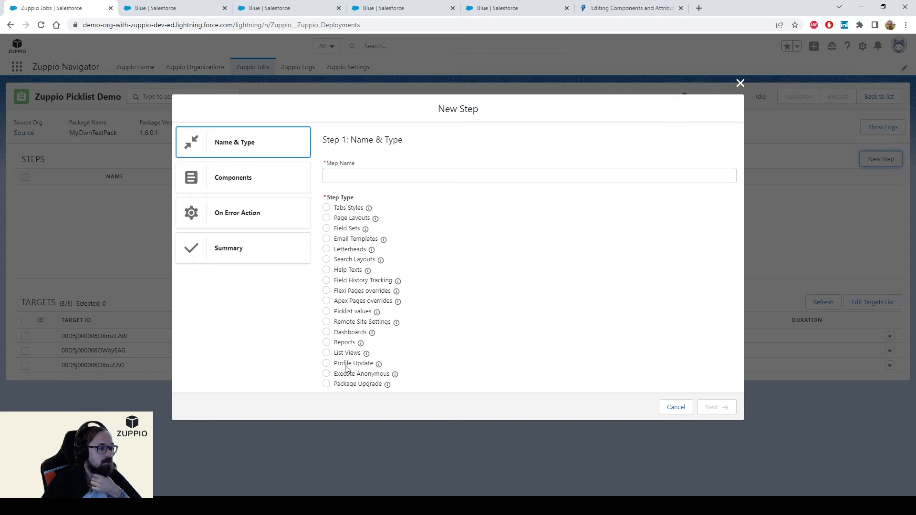
pyautogui.click(328, 313)
pyautogui.click(397, 177)
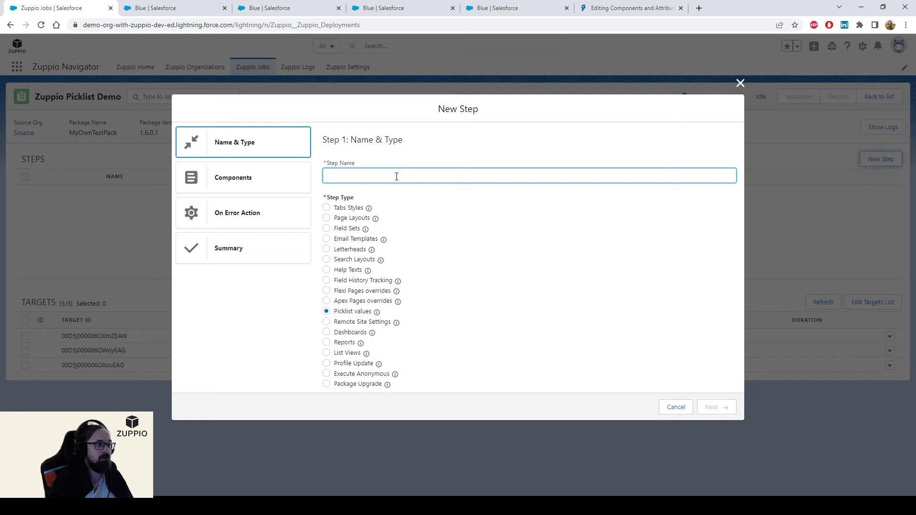
pyautogui.write('Picklist Step')
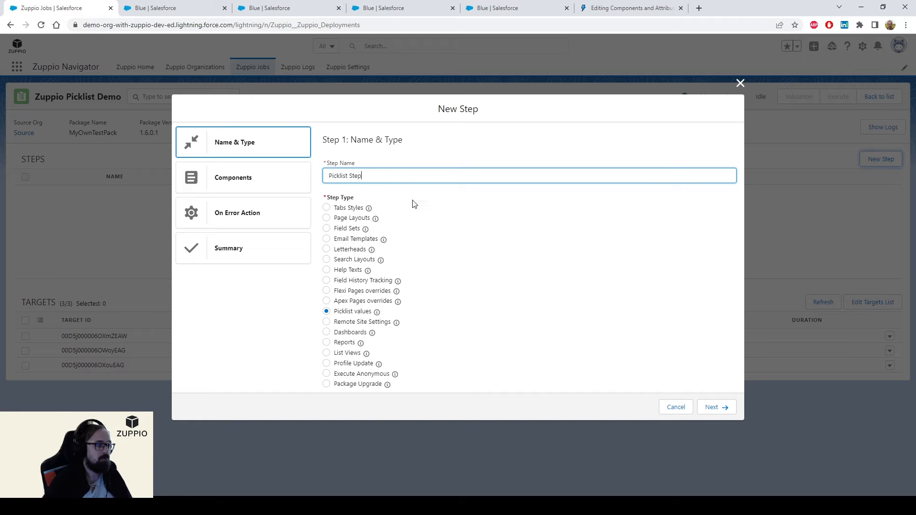
pyautogui.click(711, 410)
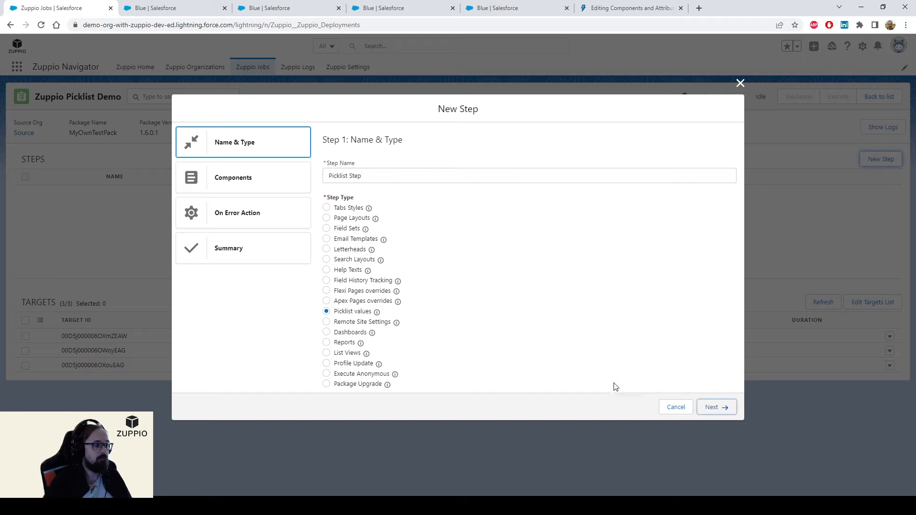
pyautogui.click(716, 408)
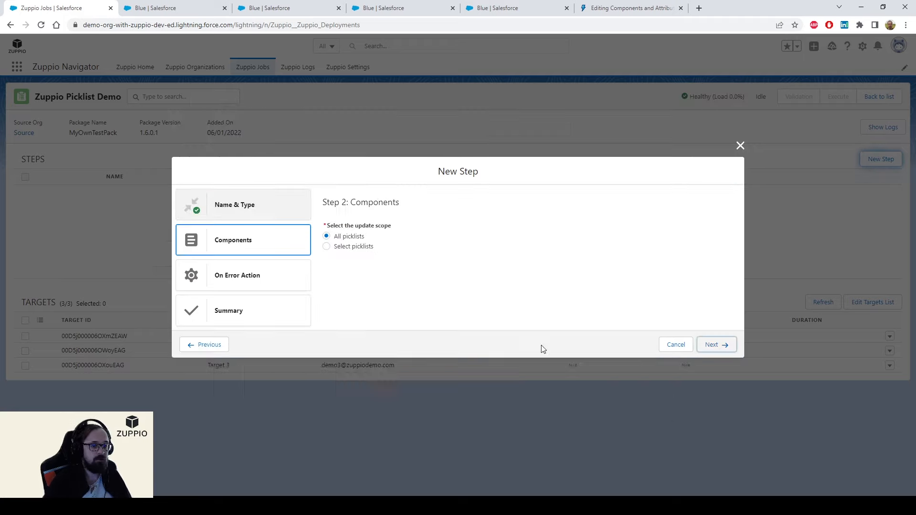
# Step: Limit the step to the MyOwnTestPack__Blue__c Color_Options__c picklist and create it with Ignore as the action on error
pyautogui.click(365, 247)
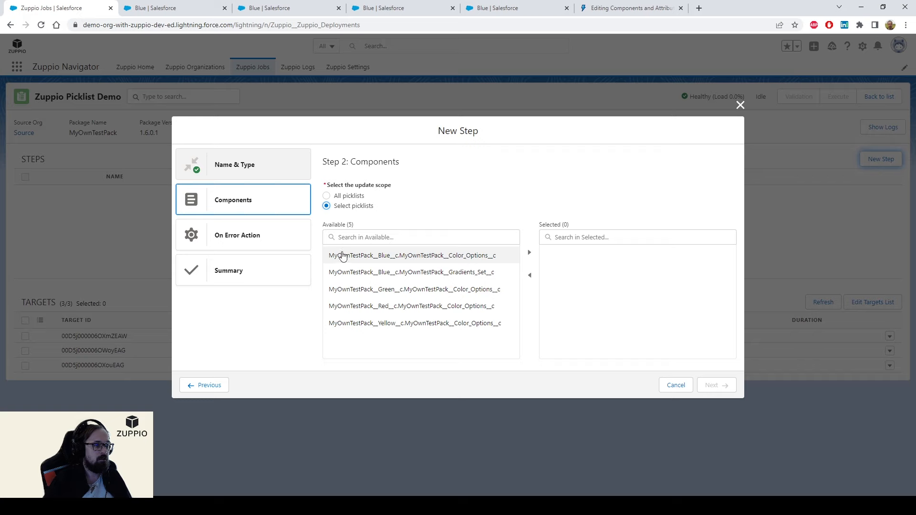
pyautogui.click(446, 260)
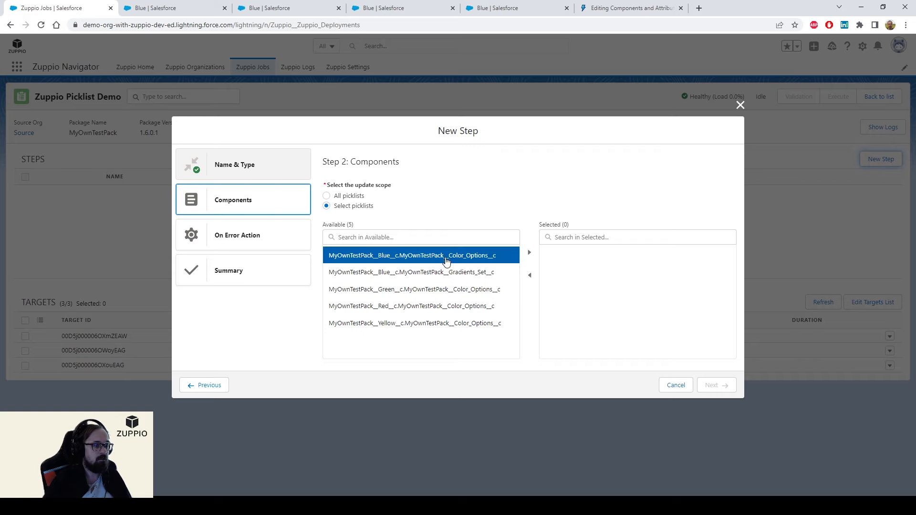
pyautogui.click(529, 252)
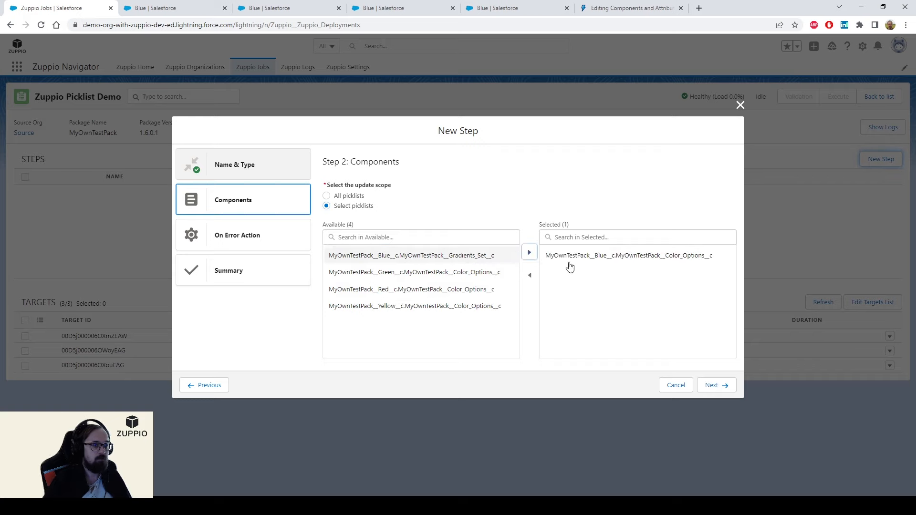
pyautogui.click(720, 386)
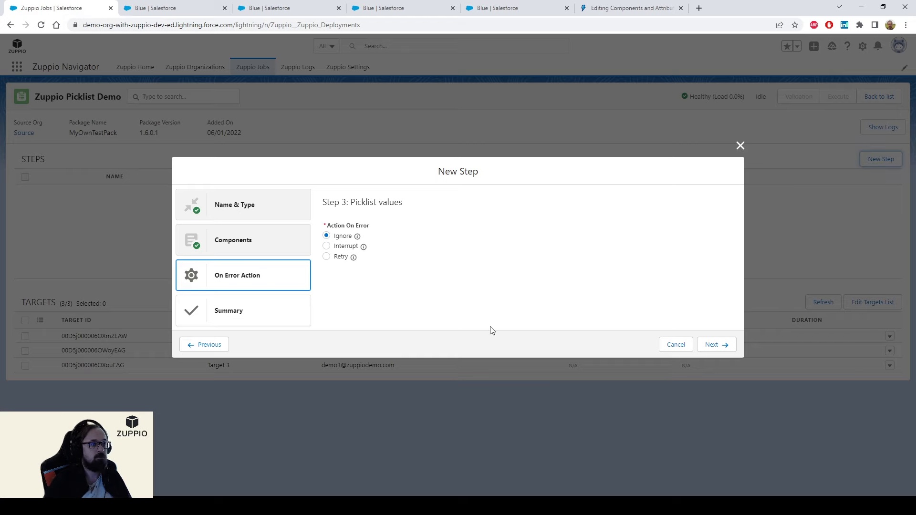
pyautogui.click(717, 349)
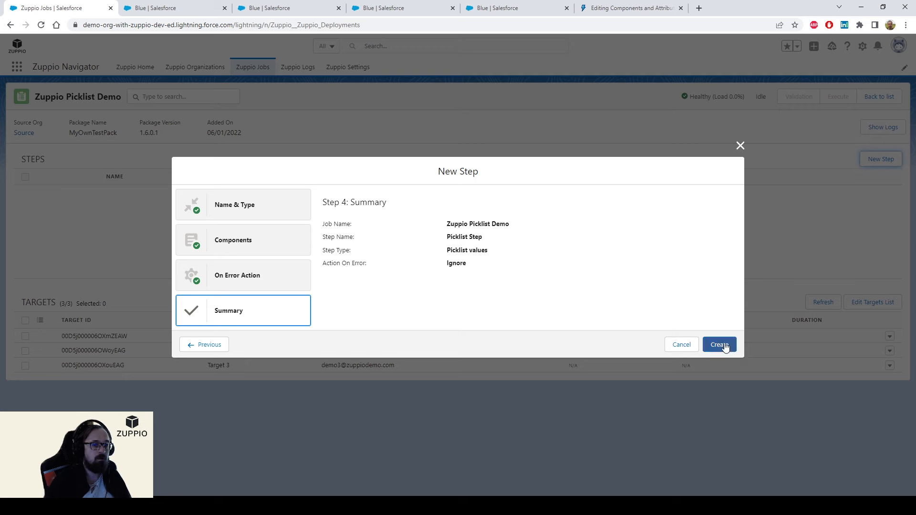
pyautogui.click(724, 347)
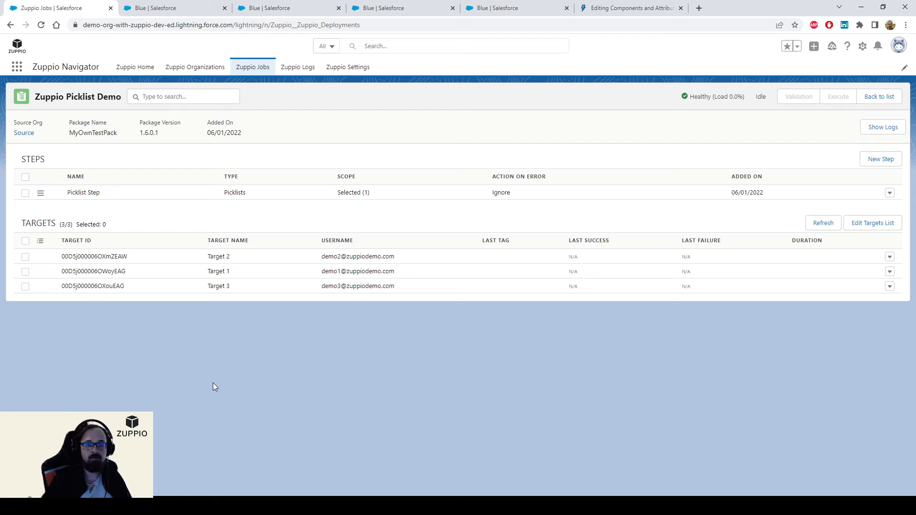
# Step: Execute Picklist Step on all three target orgs
pyautogui.click(26, 193)
pyautogui.click(26, 257)
pyautogui.click(25, 271)
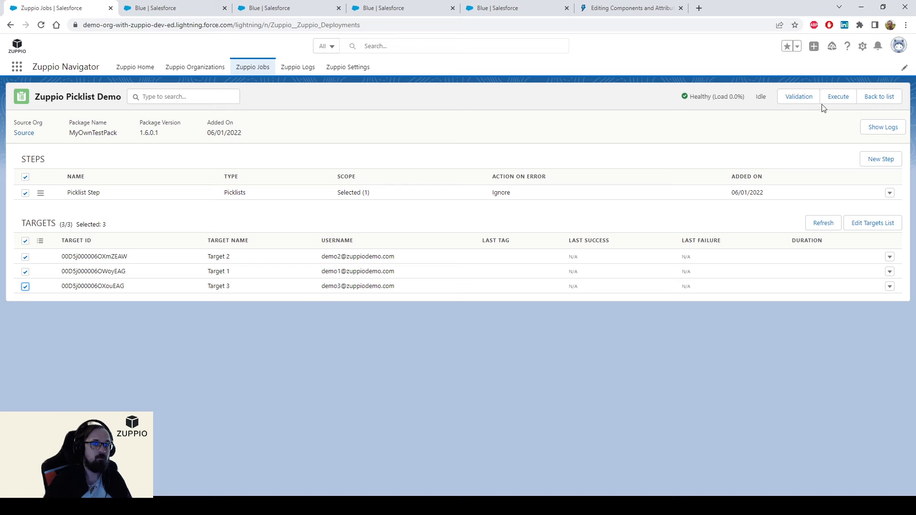
pyautogui.click(838, 97)
pyautogui.click(581, 302)
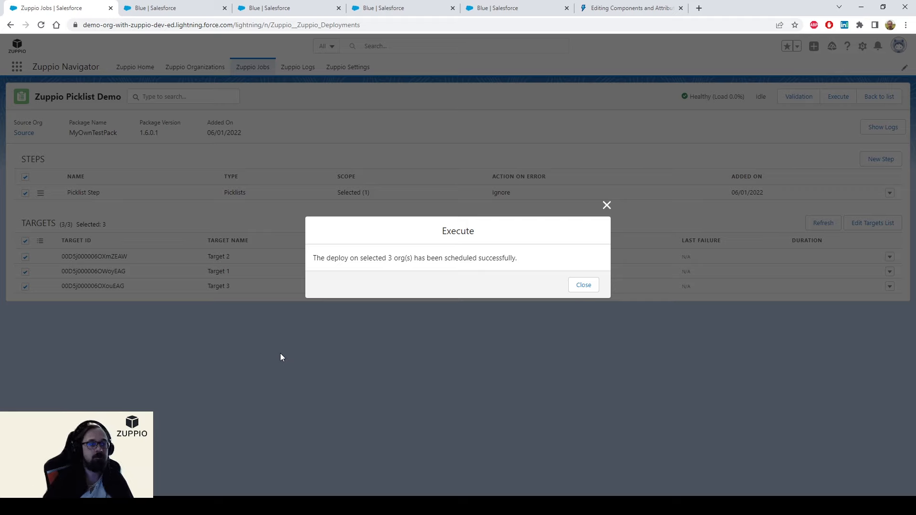
# Step: Check the Blue object's Color Options values in the three target orgs, then return to the Zuppio job
pyautogui.click(253, 4)
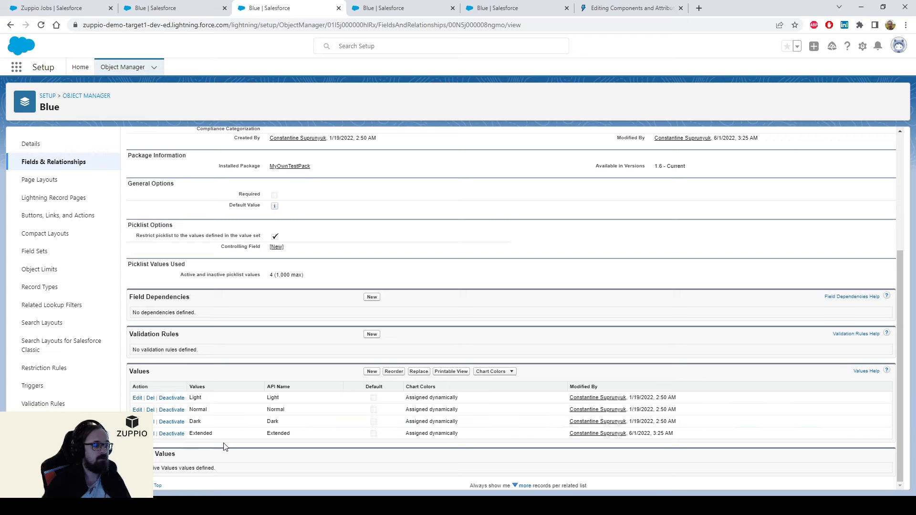
pyautogui.click(368, 7)
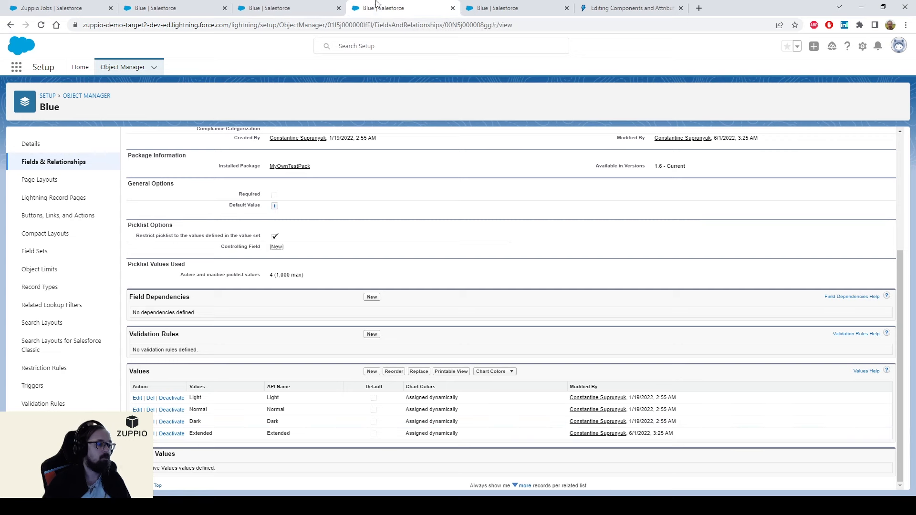
pyautogui.click(477, 7)
pyautogui.click(166, 5)
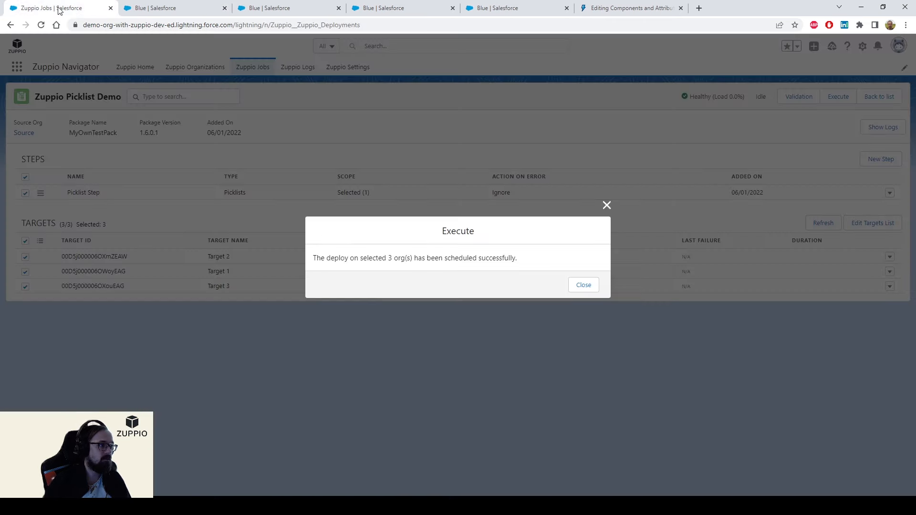
pyautogui.click(60, 9)
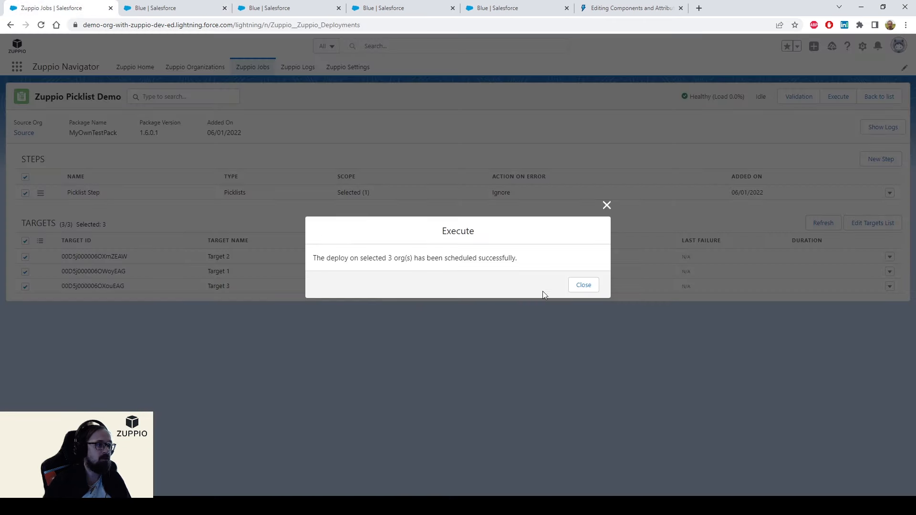
# Step: Dismiss the Execute confirmation, look over the target orgs' Blue field pages, and return to the Zuppio Picklist Demo job
pyautogui.click(582, 285)
pyautogui.click(395, 5)
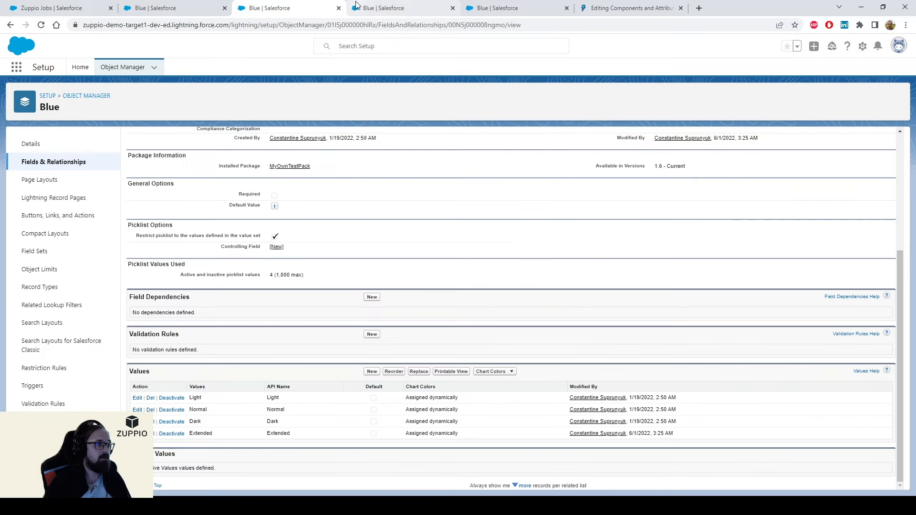
pyautogui.click(58, 9)
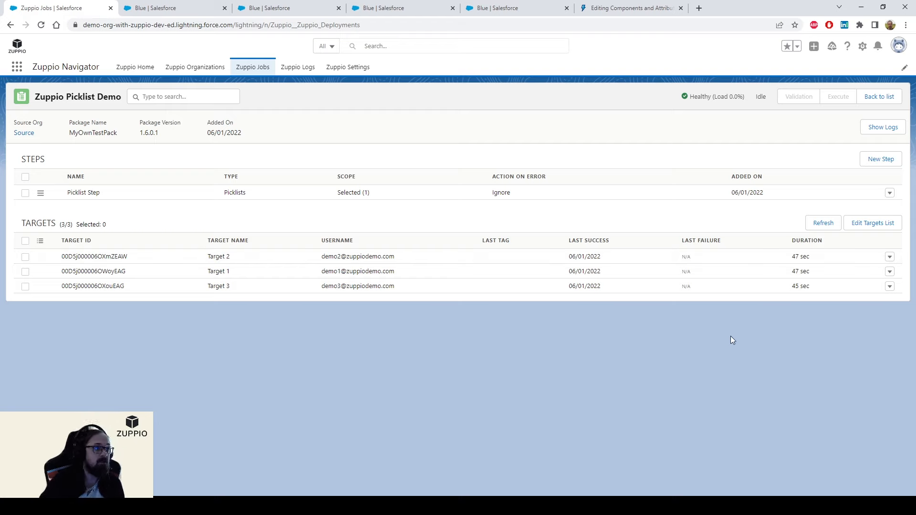
# Step: Compare the source org's Color Options values, including Zuppio Demo Test Value, with the values listed in the three target orgs
pyautogui.click(178, 7)
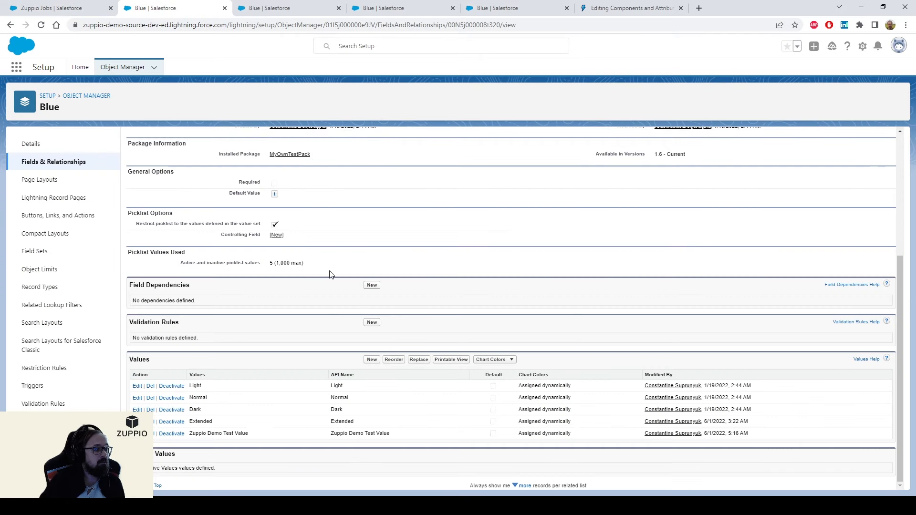
pyautogui.moveTo(199, 433); pyautogui.dragTo(249, 434)
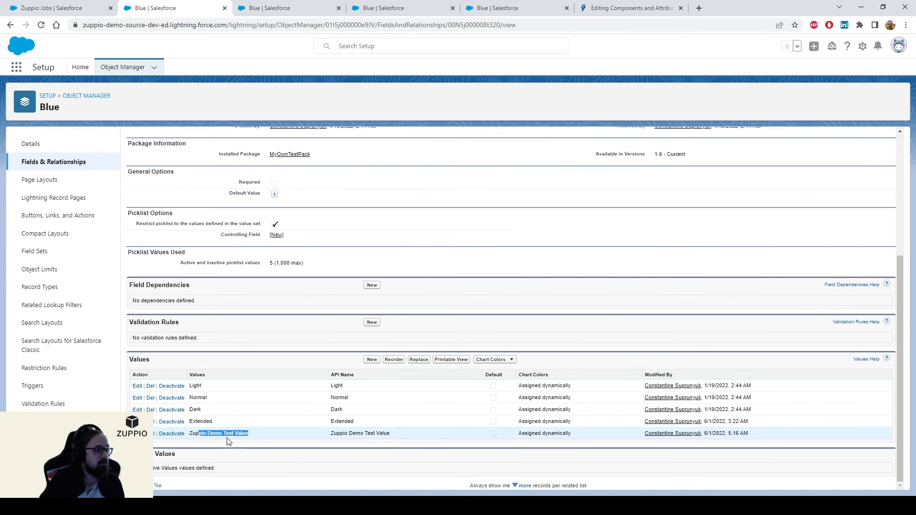
pyautogui.click(273, 6)
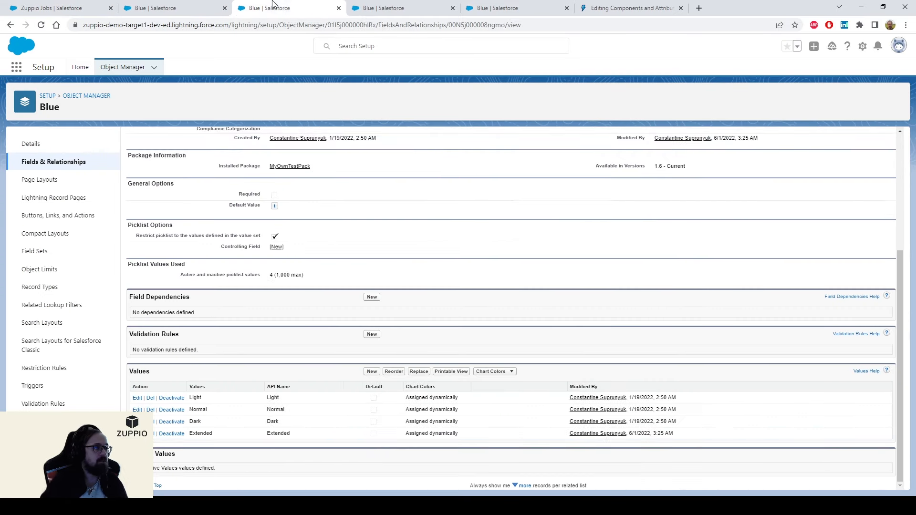
pyautogui.click(380, 7)
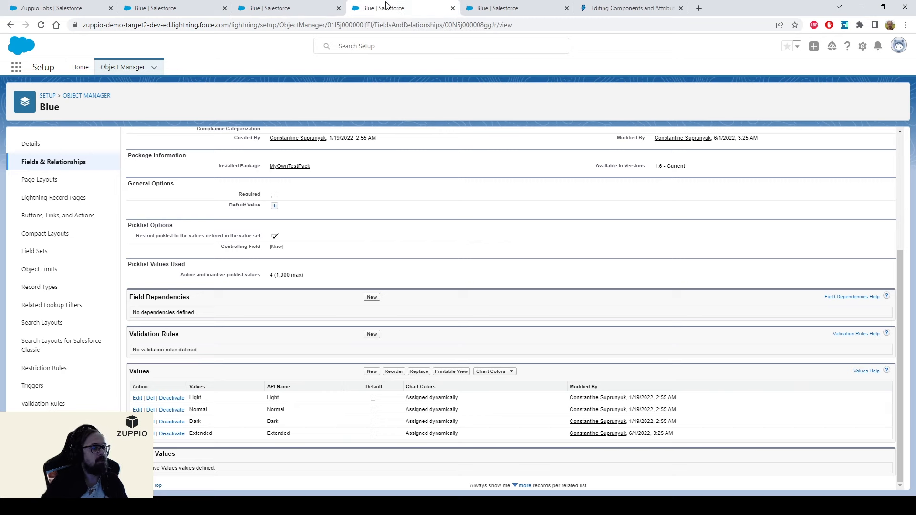
pyautogui.click(494, 6)
# Step: Reload the Blue object's Color Options field page in the three target orgs
pyautogui.click(307, 9)
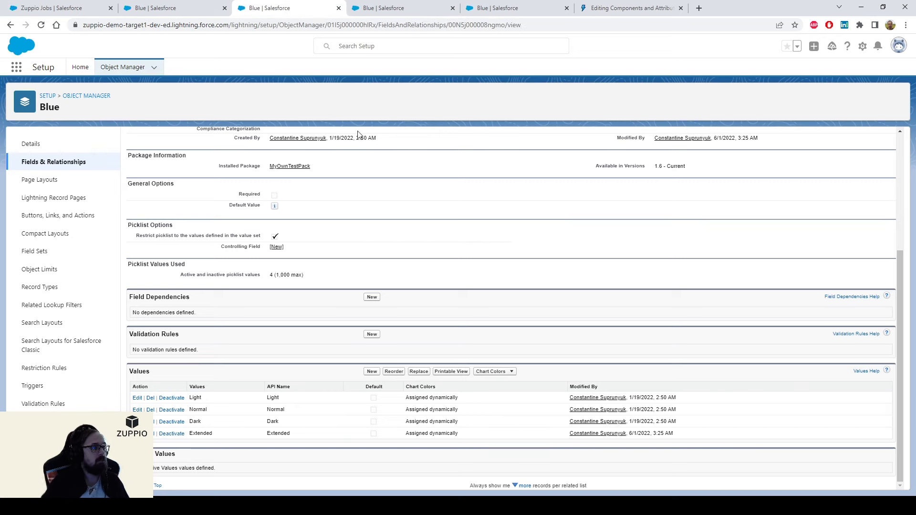
pyautogui.click(381, 5)
pyautogui.press('F5')
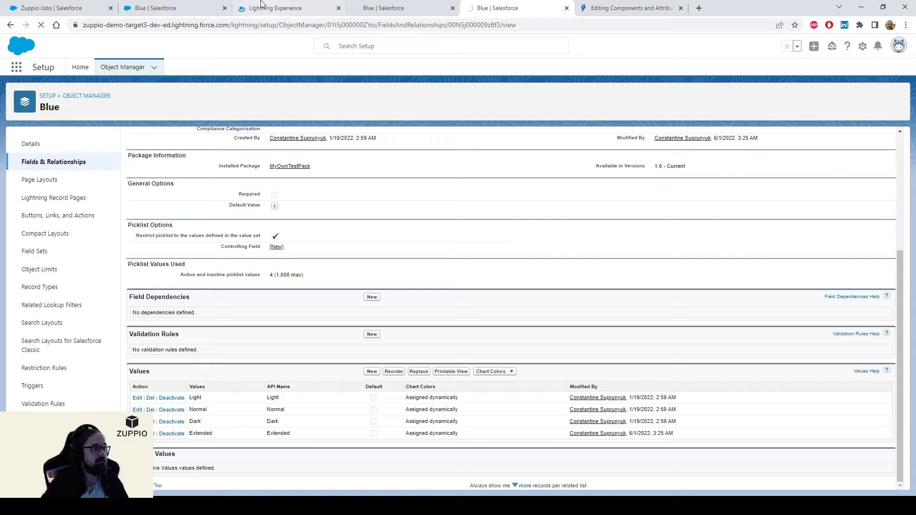
# Step: Check the Color Options values in the target1 org for Zuppio Demo Test Value
pyautogui.click(260, 6)
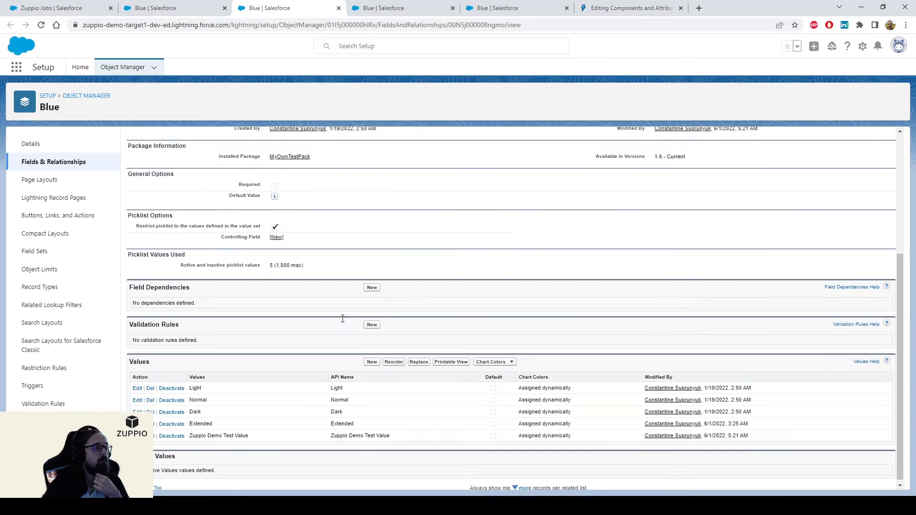
pyautogui.moveTo(192, 435); pyautogui.dragTo(253, 437)
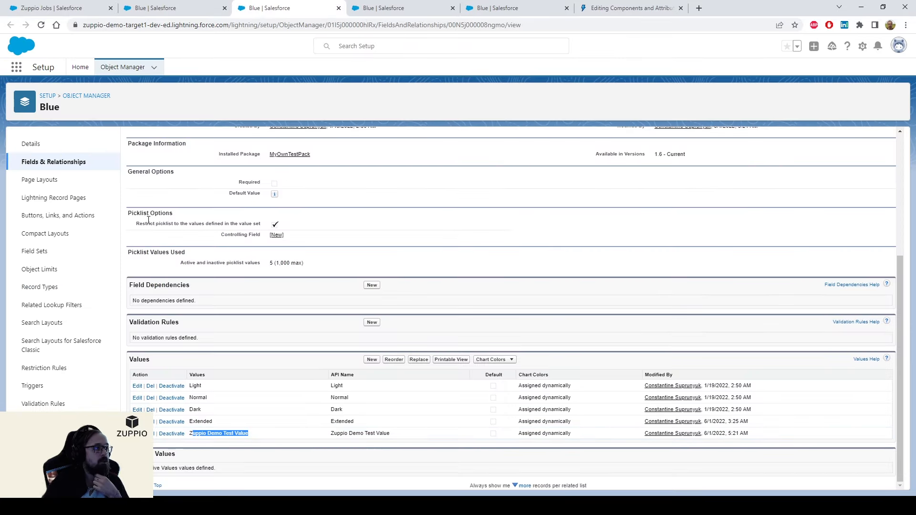
pyautogui.click(255, 436)
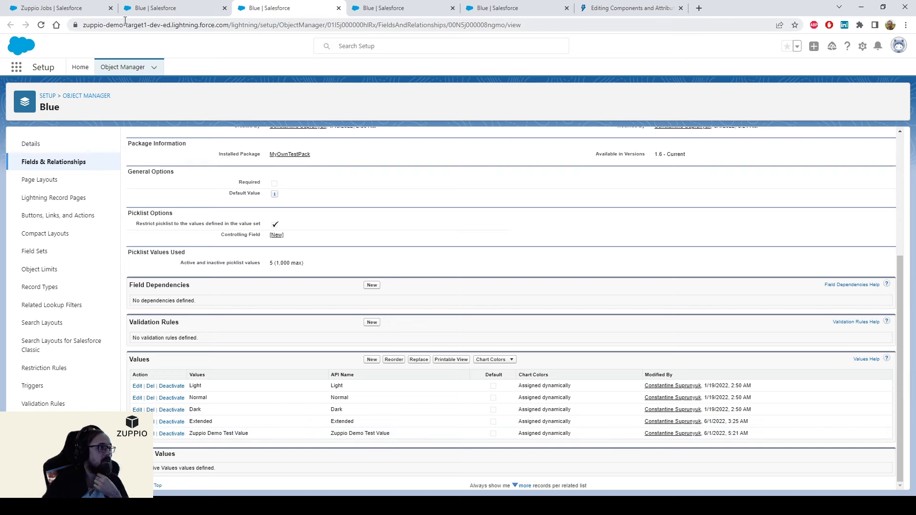
pyautogui.doubleClick(146, 25)
# Step: Check the Color Options values in the target2 org for Zuppio Demo Test Value
pyautogui.click(376, 6)
pyautogui.scroll(-5, 353, 324)
pyautogui.moveTo(197, 432); pyautogui.dragTo(252, 436)
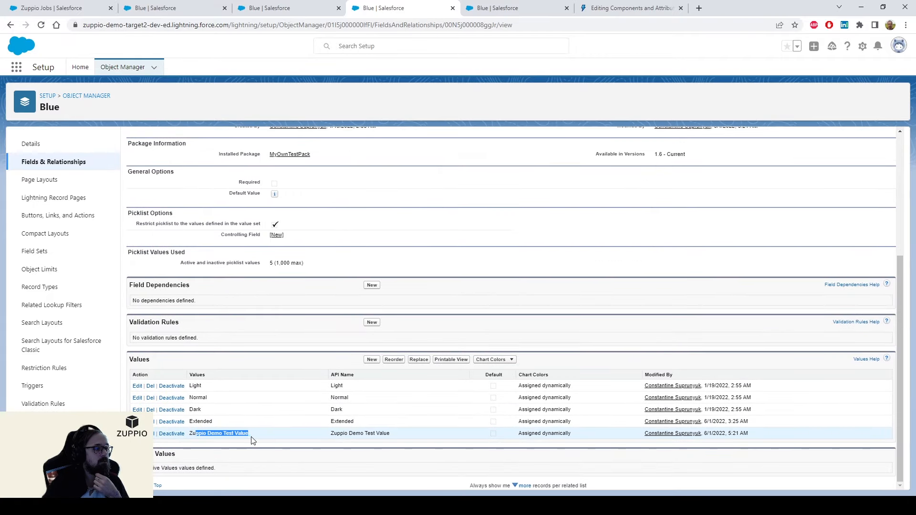
pyautogui.moveTo(126, 24); pyautogui.dragTo(144, 24)
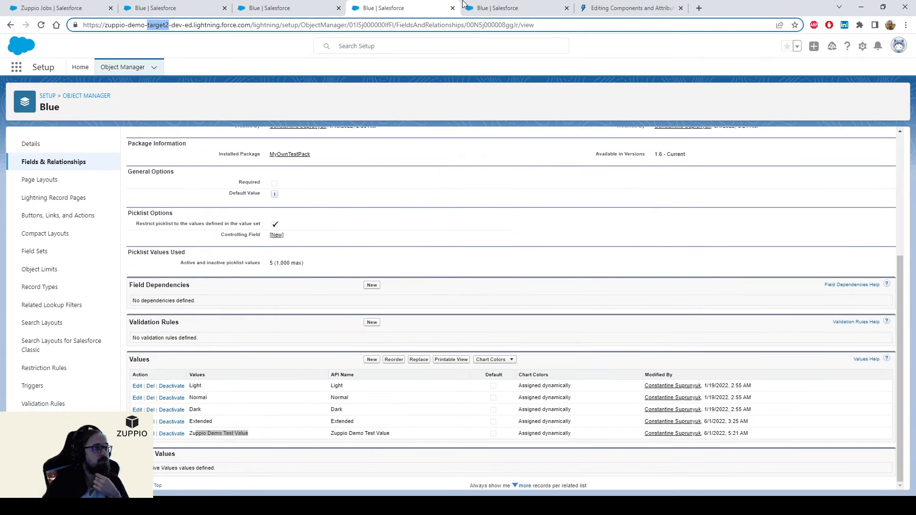
# Step: Check the Color Options values in the target3 org for Zuppio Demo Test Value
pyautogui.hotkey('ctrl', 'Tab')
pyautogui.scroll(-4, 313, 272)
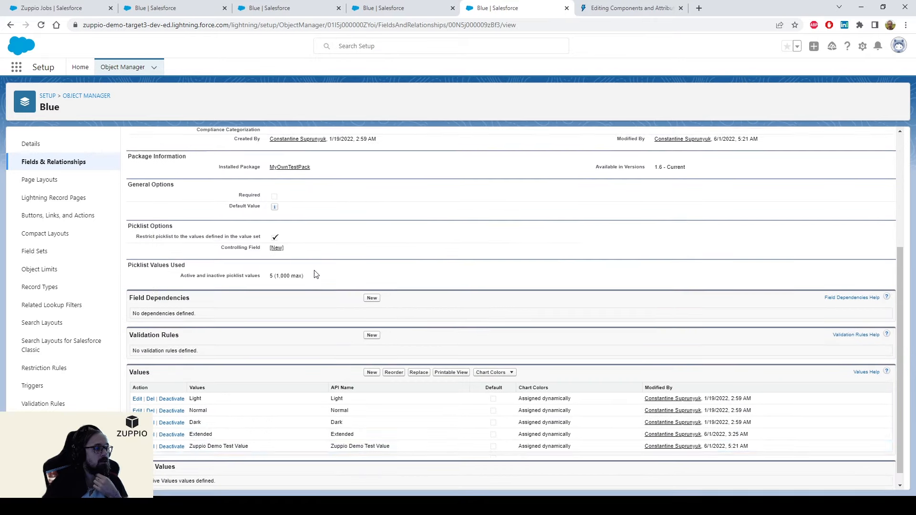
pyautogui.moveTo(209, 437); pyautogui.dragTo(258, 438)
pyautogui.click(259, 437)
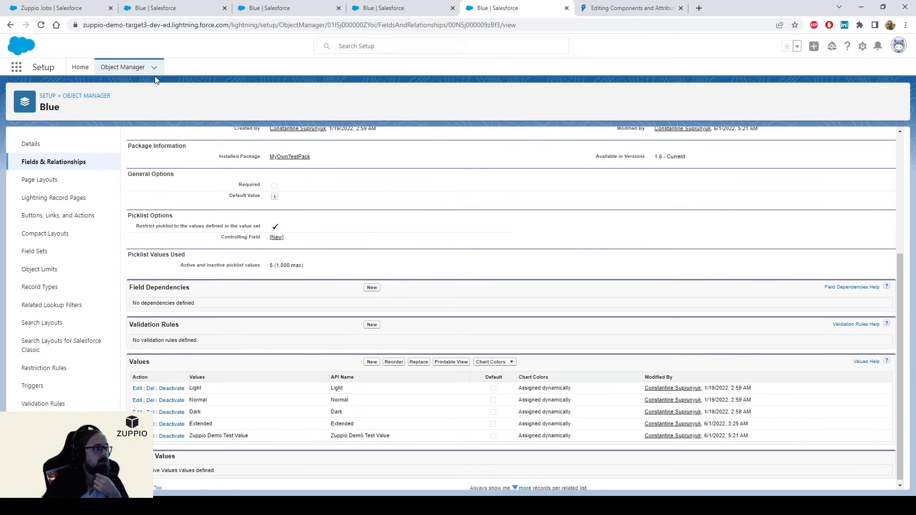
# Step: Recheck the Color Options values in the source org against all three target orgs, then return to the Zuppio job
pyautogui.click(195, 4)
pyautogui.click(255, 437)
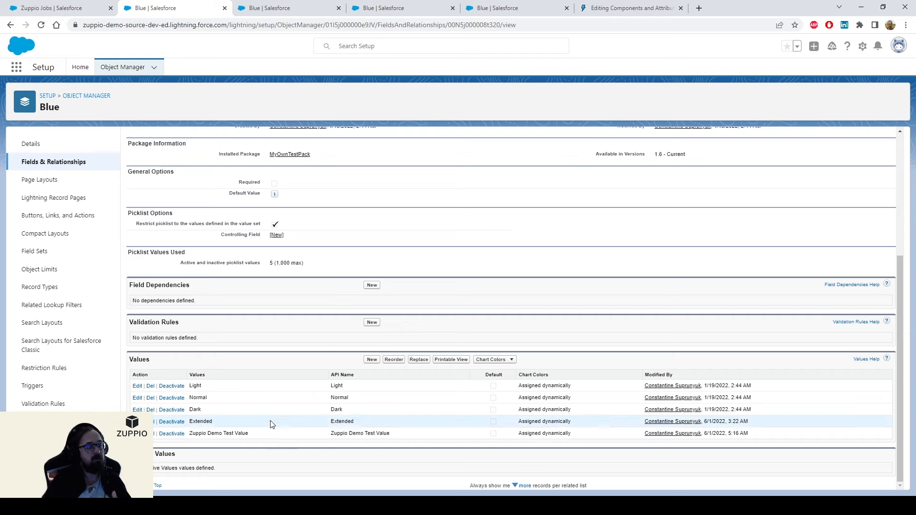
pyautogui.click(274, 5)
pyautogui.click(385, 6)
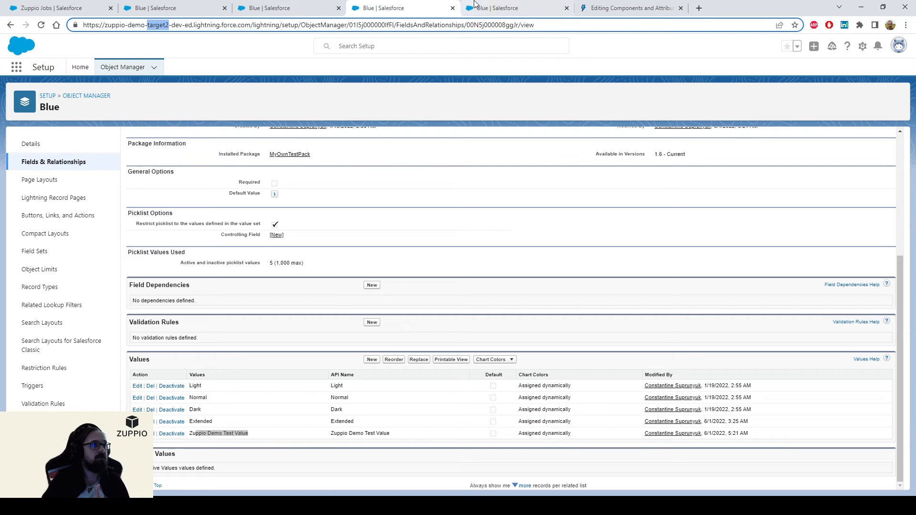
pyautogui.click(481, 6)
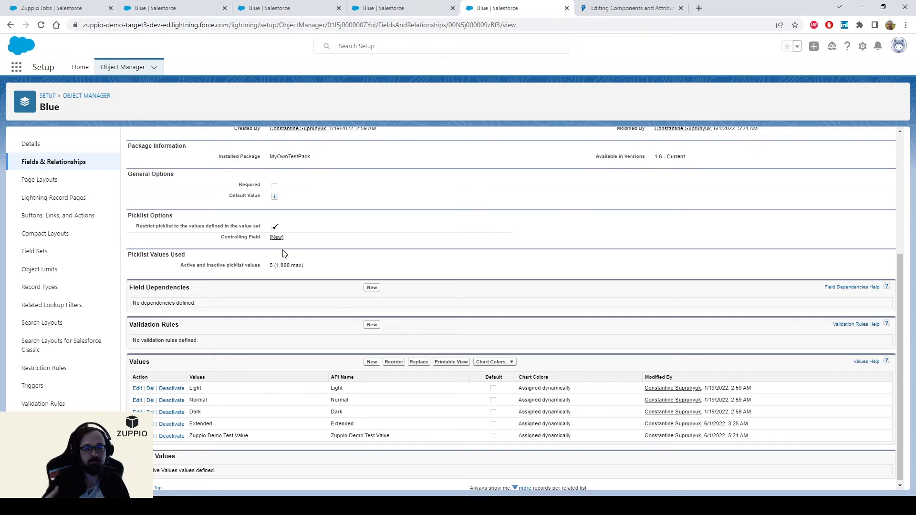
pyautogui.hotkey('ctrl', '1')
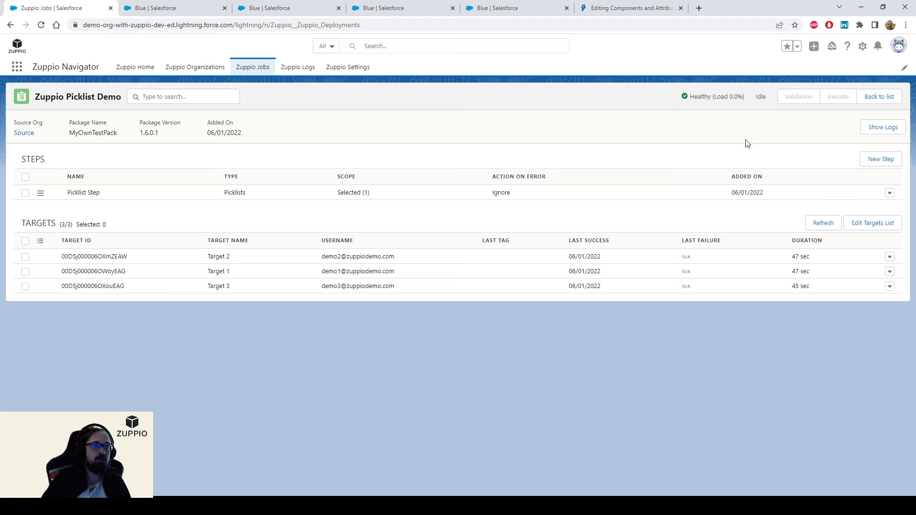
# Step: Review the step types available for a new job step, such as Execute Anonymous, Package Upgrade and Email Templates, and close it without creating one
pyautogui.click(879, 159)
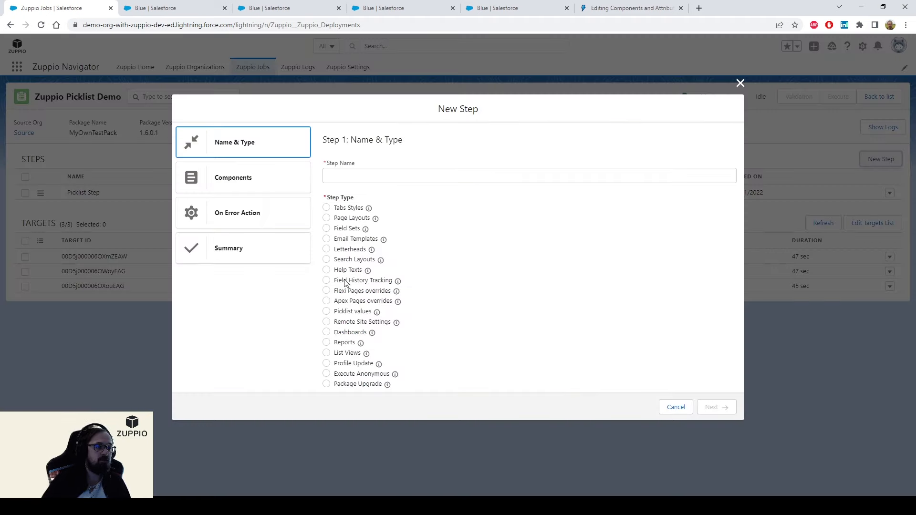
pyautogui.click(344, 353)
pyautogui.click(359, 374)
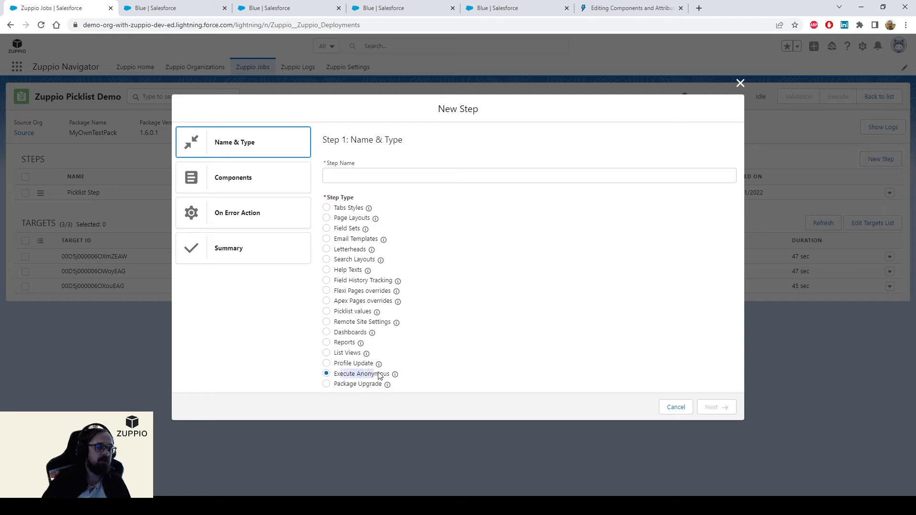
pyautogui.click(363, 386)
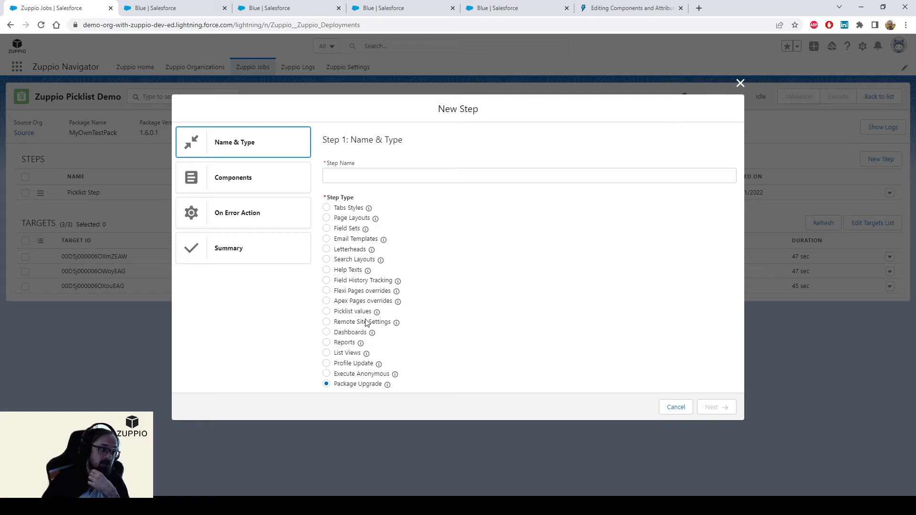
pyautogui.click(352, 299)
pyautogui.click(347, 240)
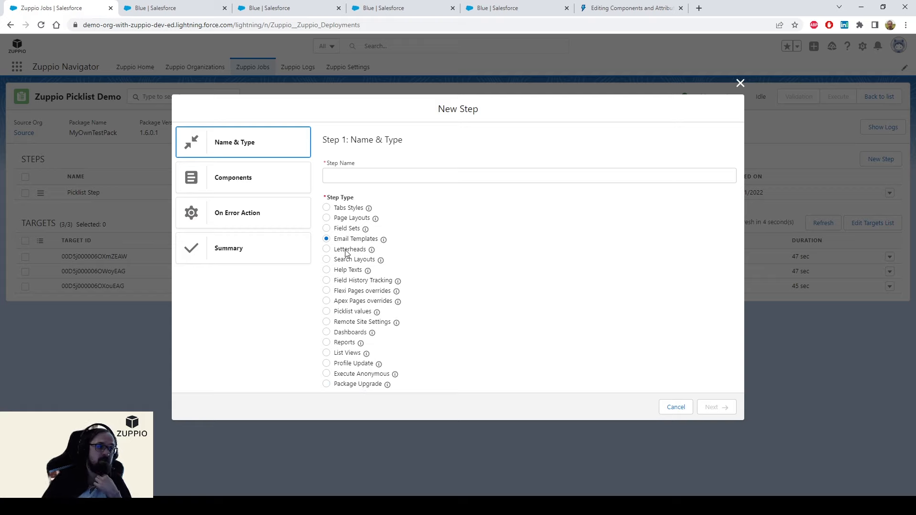
pyautogui.click(740, 83)
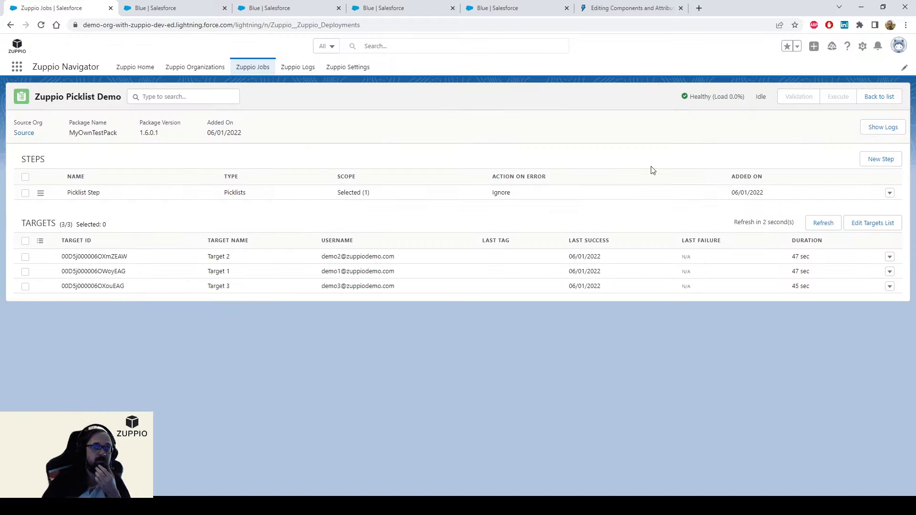